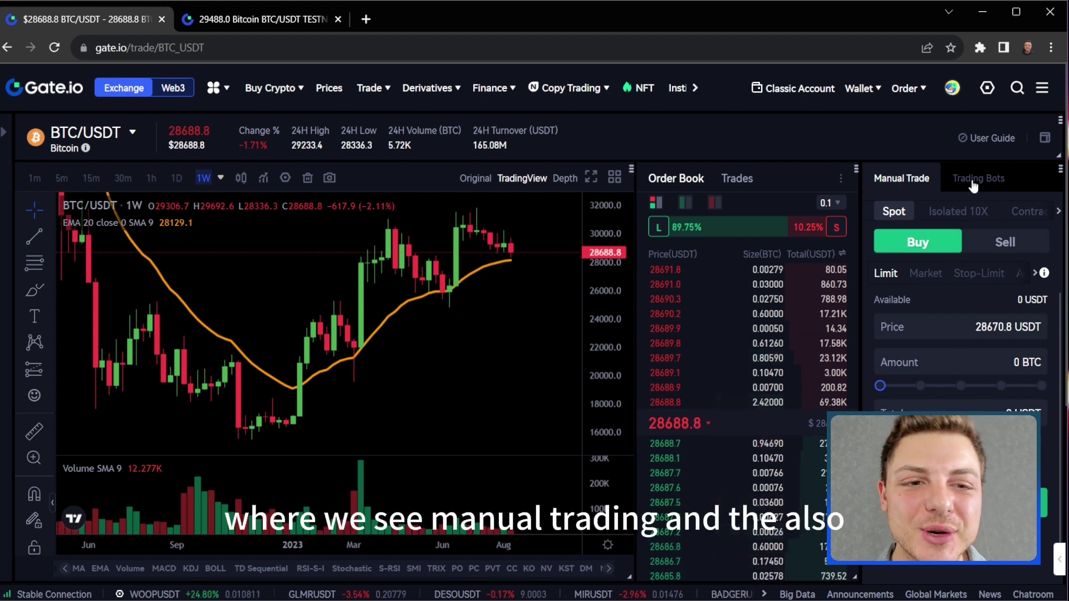
- Preview the sell side of the spot order form and return it to Buy
scroll(949, 266, "down", 4)
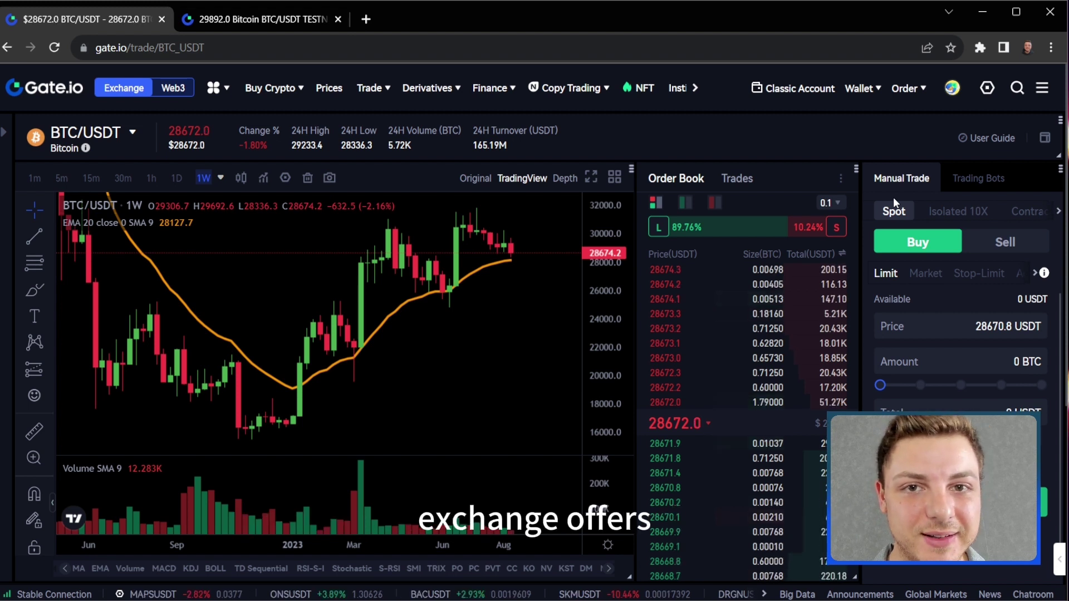
left_click(1009, 244)
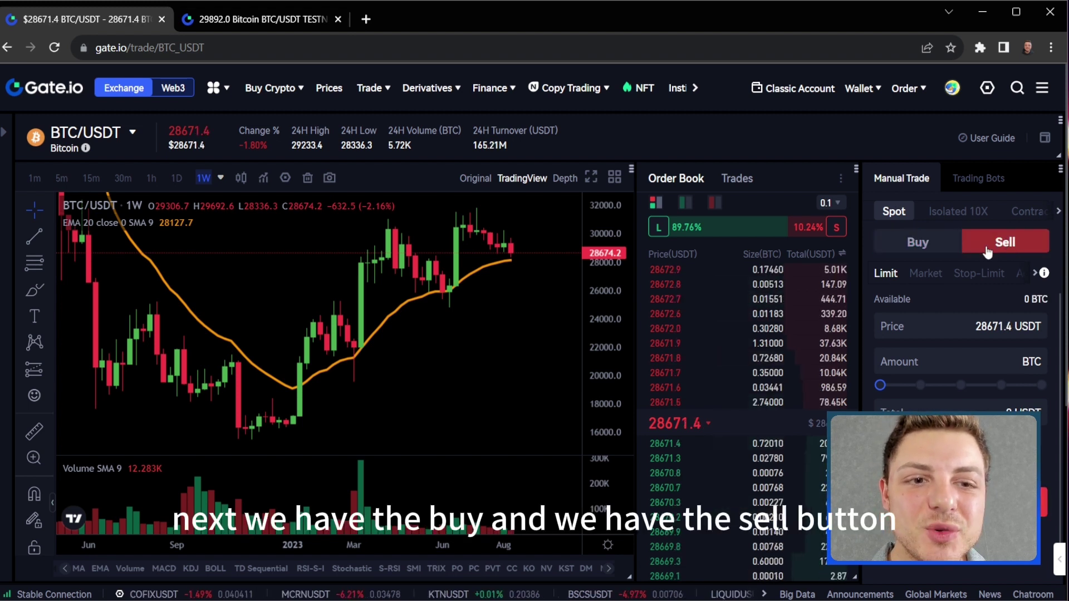
left_click(931, 247)
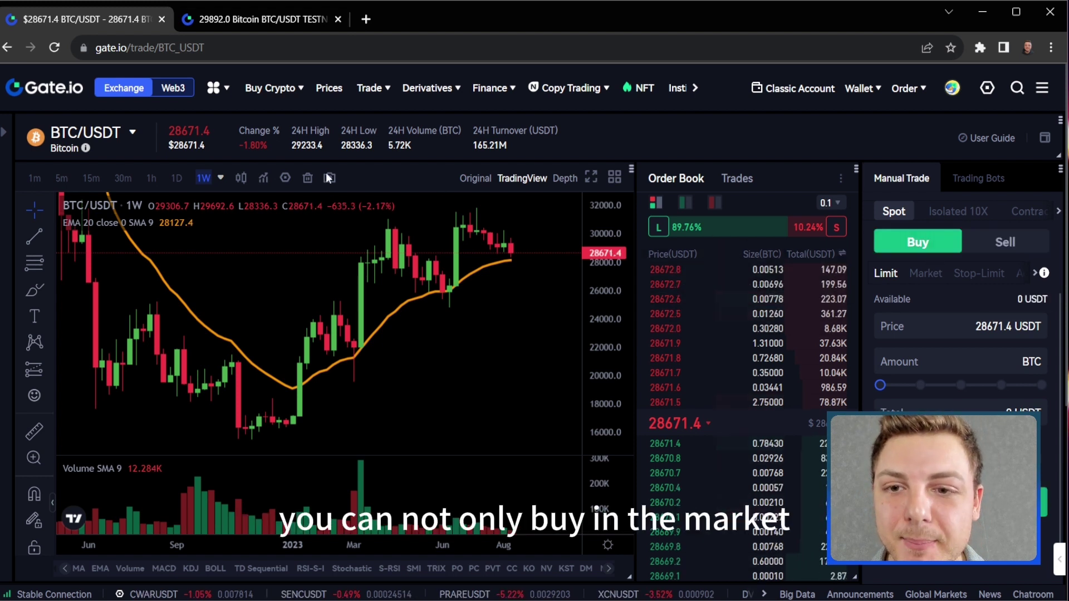
- Brush a rising price path from the latest BTC/USDT candle and delete the drawing
left_click(34, 290)
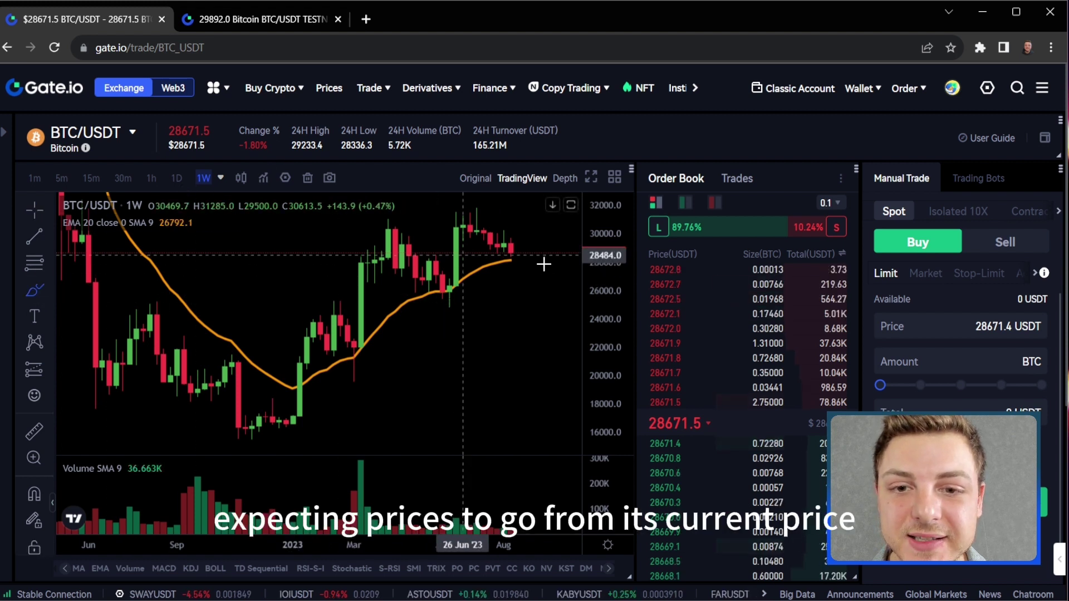
mouse_move(510, 246)
left_mouse_down()
mouse_move(518, 272)
mouse_move(513, 255)
mouse_move(520, 262)
mouse_move(550, 231)
mouse_move(538, 239)
left_mouse_up()
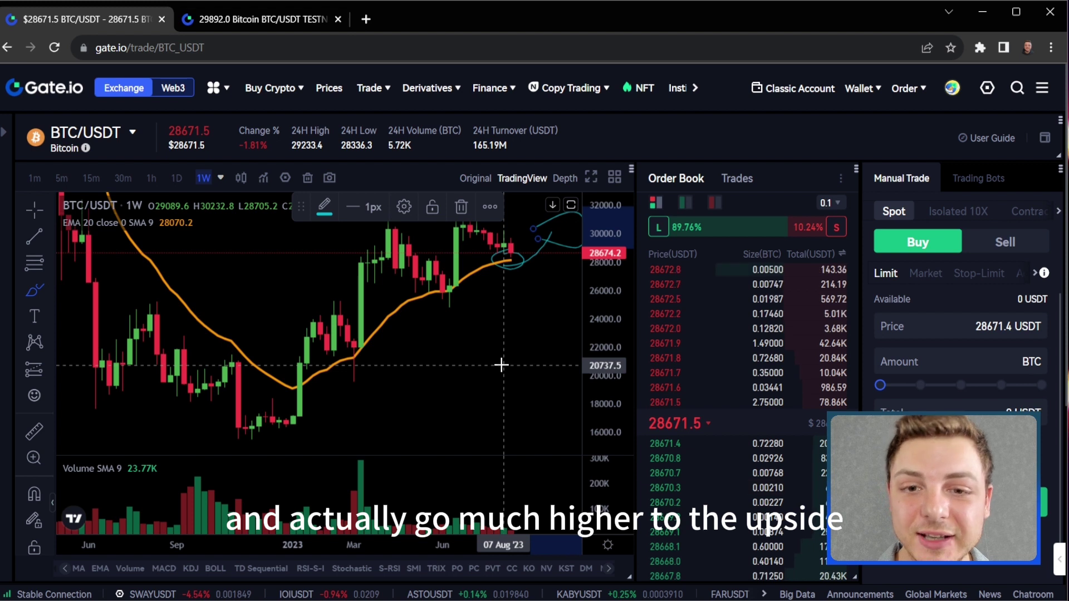
key("Delete")
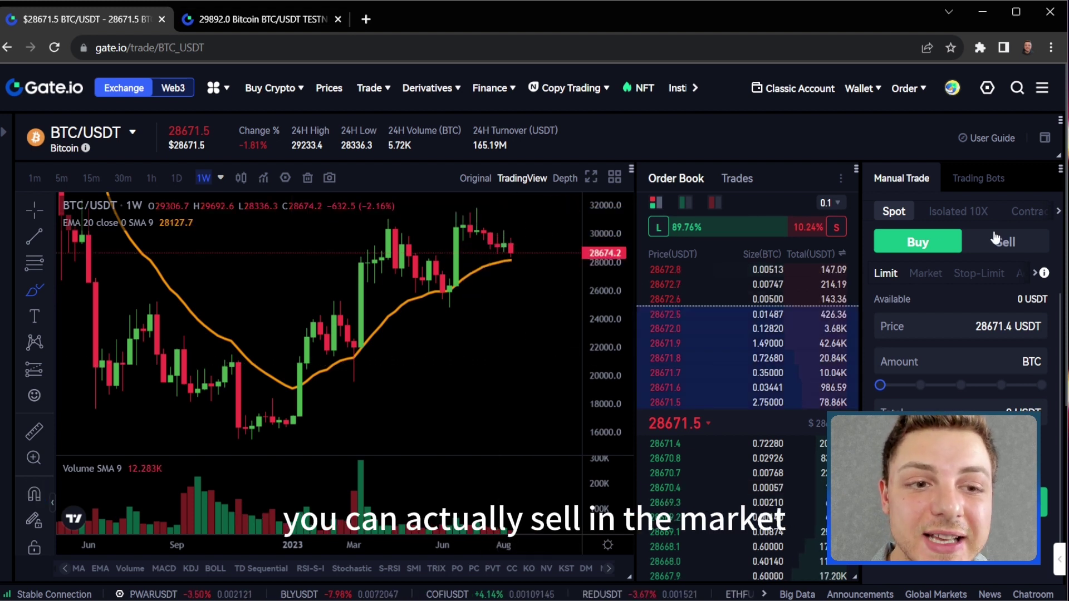
- Switch the spot order form to Sell, and brush and delete a falling price path from the latest candle
left_click(996, 239)
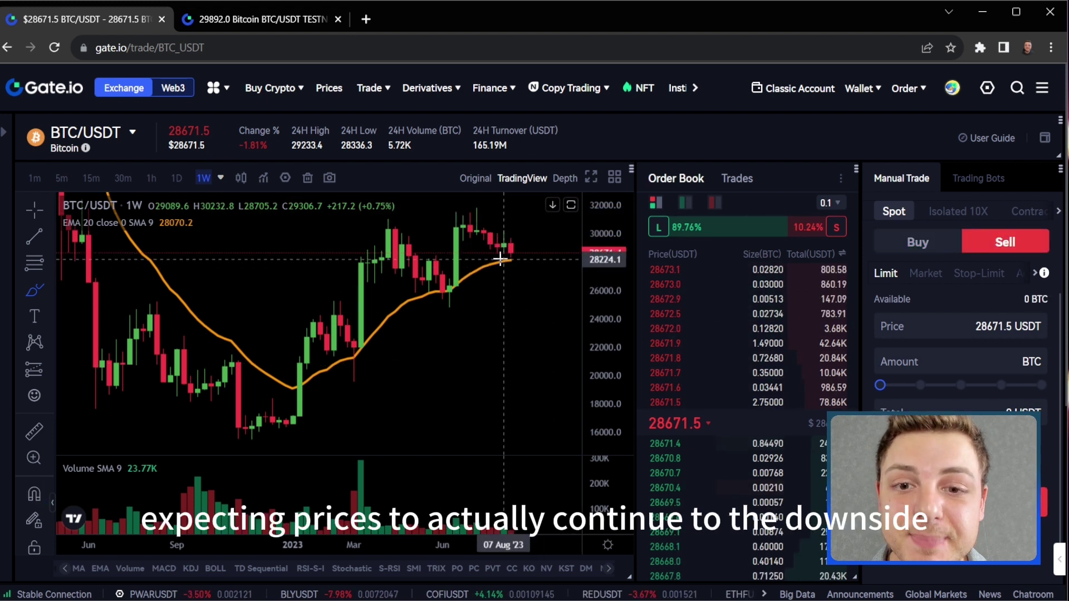
mouse_move(509, 258)
left_mouse_down()
mouse_move(529, 270)
mouse_move(529, 334)
mouse_move(561, 333)
mouse_move(532, 333)
left_mouse_up()
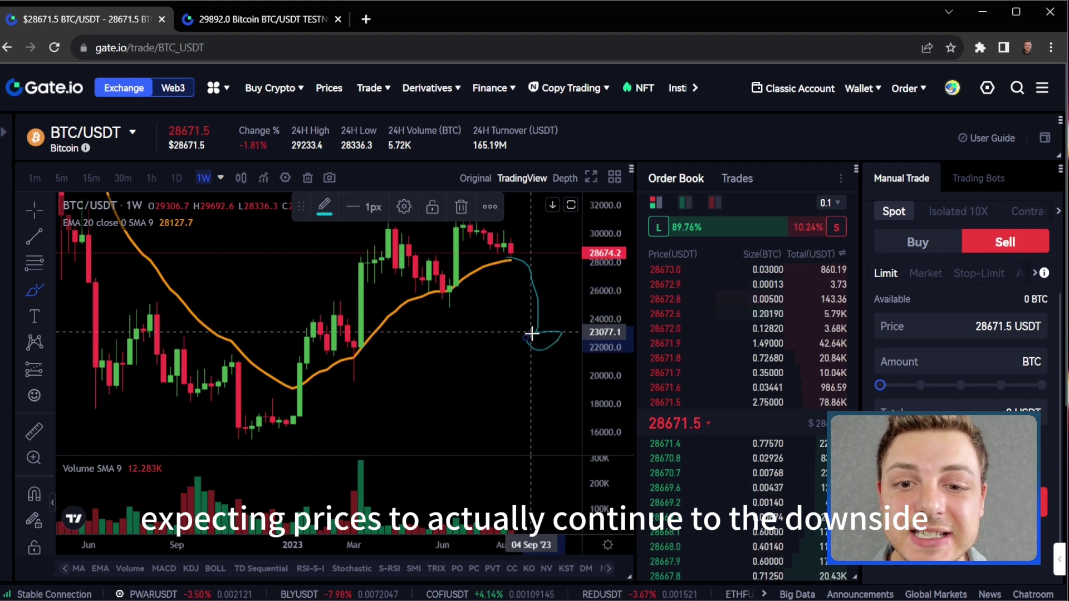
key("Delete")
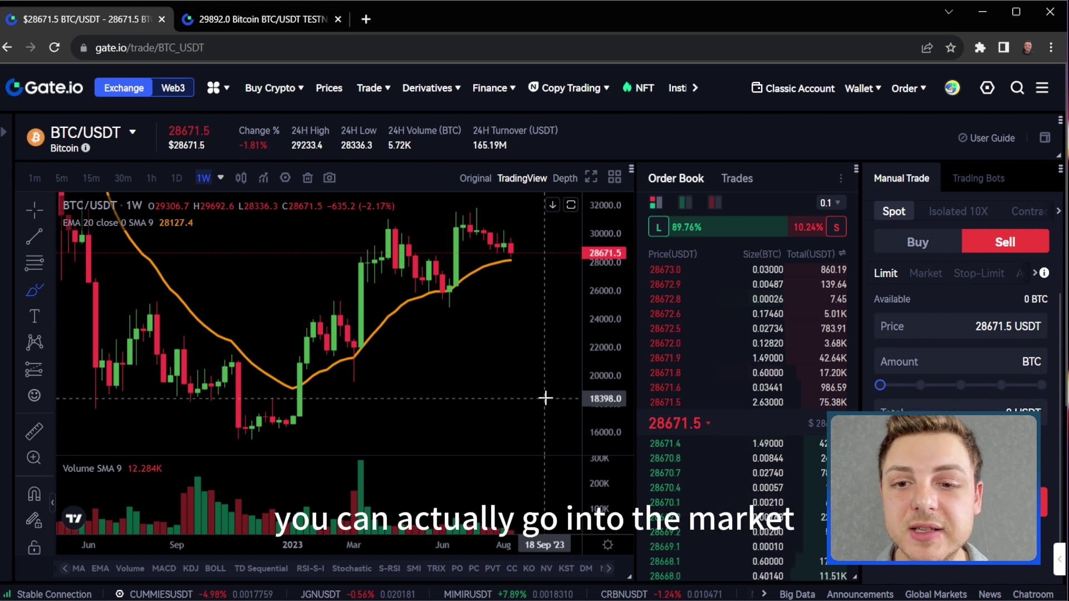
- Reset the chart and brush a circle around the latest candles, a drop to a circled target near 22000, and a line joining both areas
scroll(484, 349, "up", 2)
right_click(484, 349)
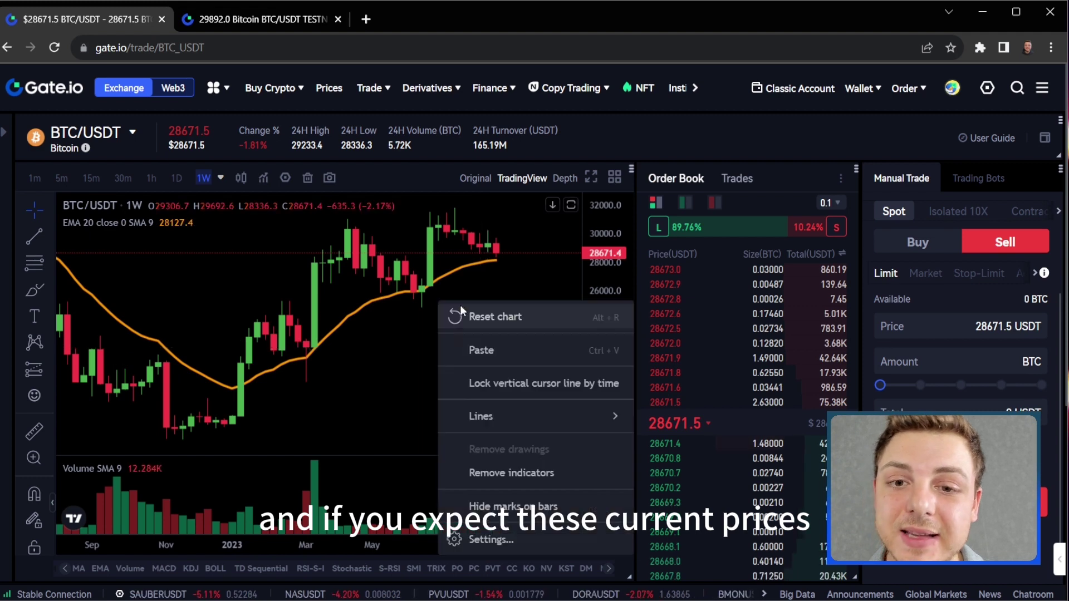
left_click(462, 314)
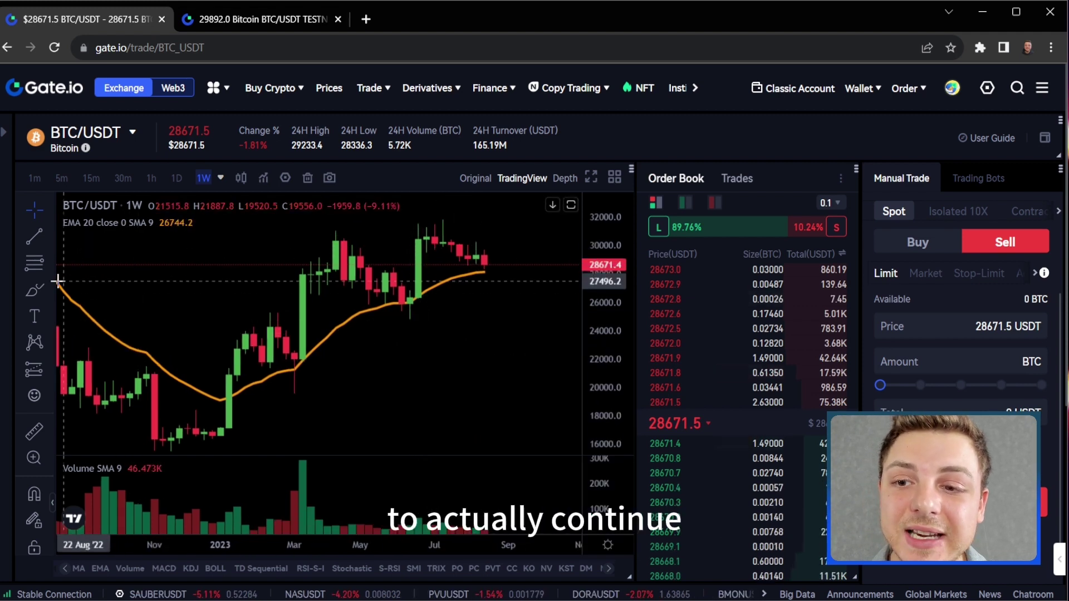
left_click(34, 290)
mouse_move(494, 249)
left_mouse_down()
mouse_move(491, 363)
mouse_move(518, 355)
mouse_move(482, 355)
left_mouse_up()
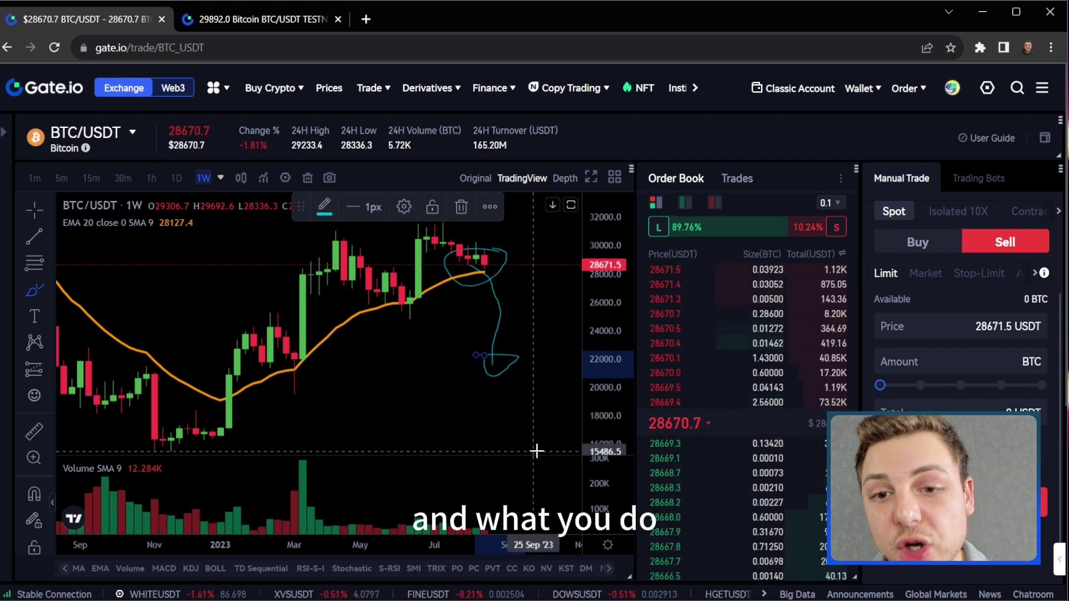
mouse_move(478, 354)
left_mouse_down()
mouse_move(513, 375)
mouse_move(491, 377)
mouse_move(507, 362)
left_mouse_up()
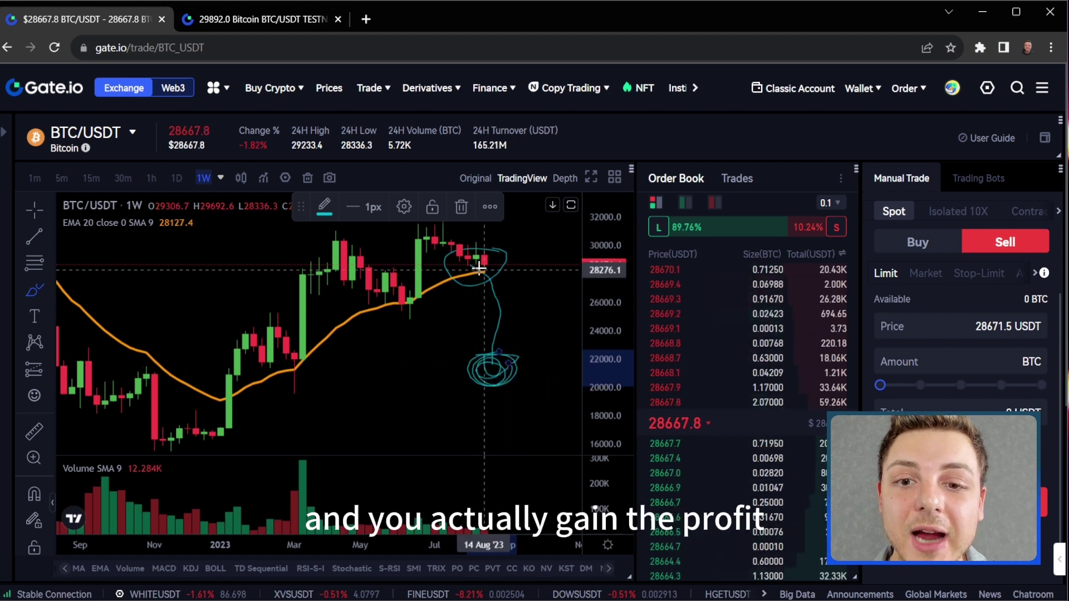
mouse_move(504, 259)
left_mouse_down()
mouse_move(520, 270)
mouse_move(525, 369)
mouse_move(488, 370)
left_mouse_up()
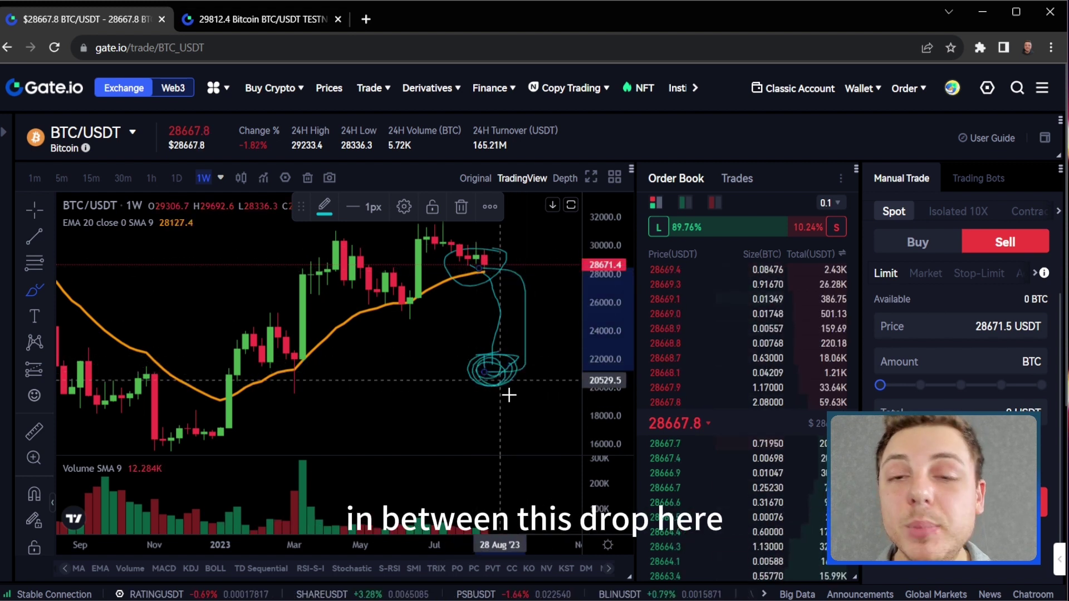
- Undo the falling-price drawings, and brush a rising path from the latest candle plus a downward stroke
key("ctrl+z")
key("ctrl+z")
key("ctrl+z")
key("ctrl+z")
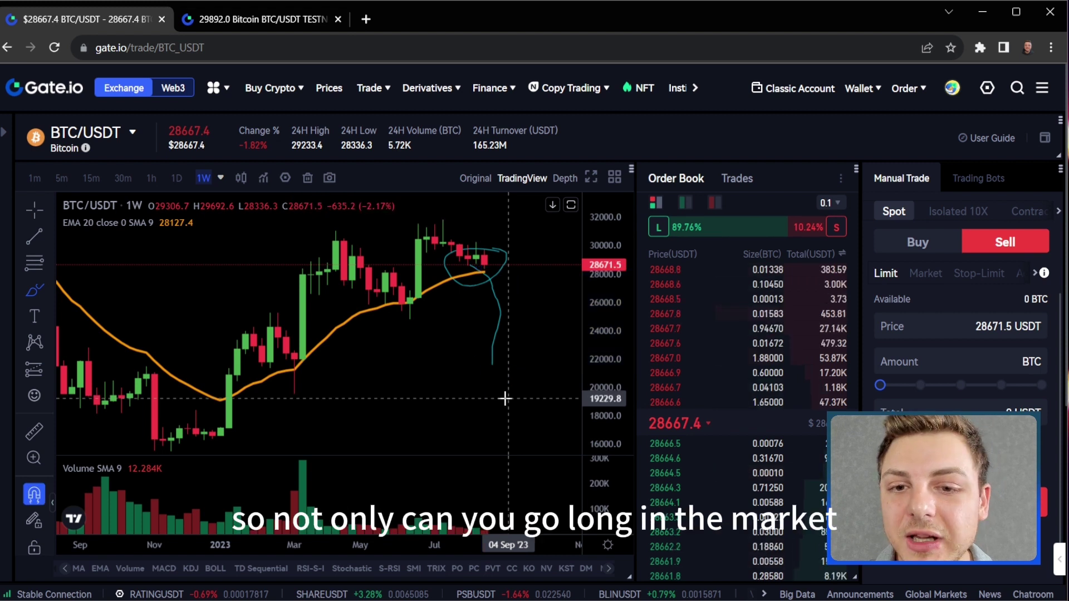
mouse_move(490, 266)
left_mouse_down()
mouse_move(479, 268)
mouse_move(513, 223)
mouse_move(549, 231)
mouse_move(517, 224)
left_mouse_up()
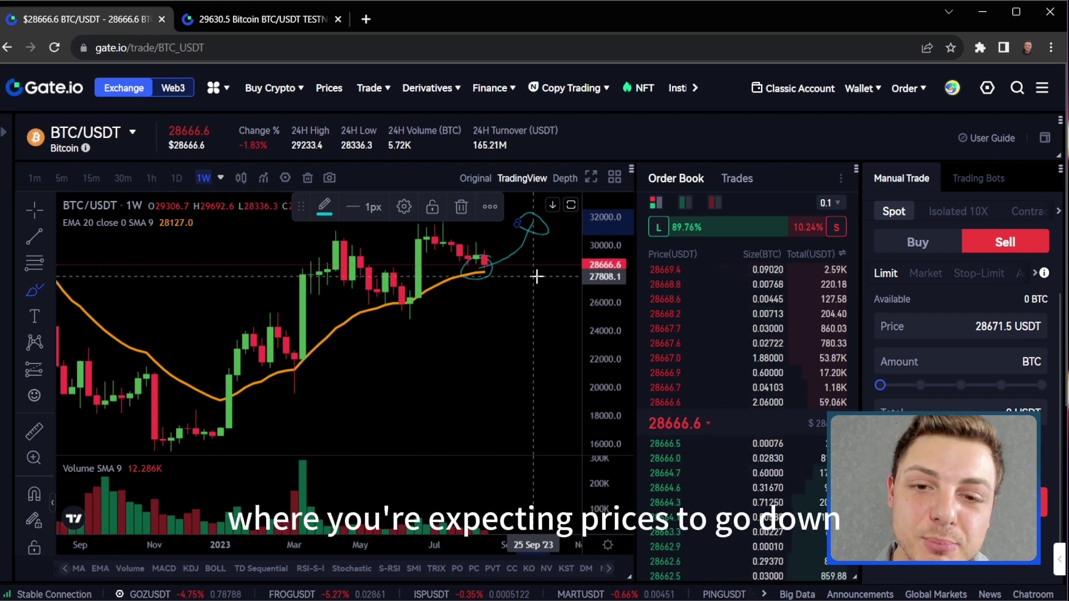
mouse_move(527, 231)
left_mouse_down()
mouse_move(529, 336)
mouse_move(508, 329)
mouse_move(544, 339)
mouse_move(518, 372)
mouse_move(513, 345)
mouse_move(501, 346)
left_mouse_up()
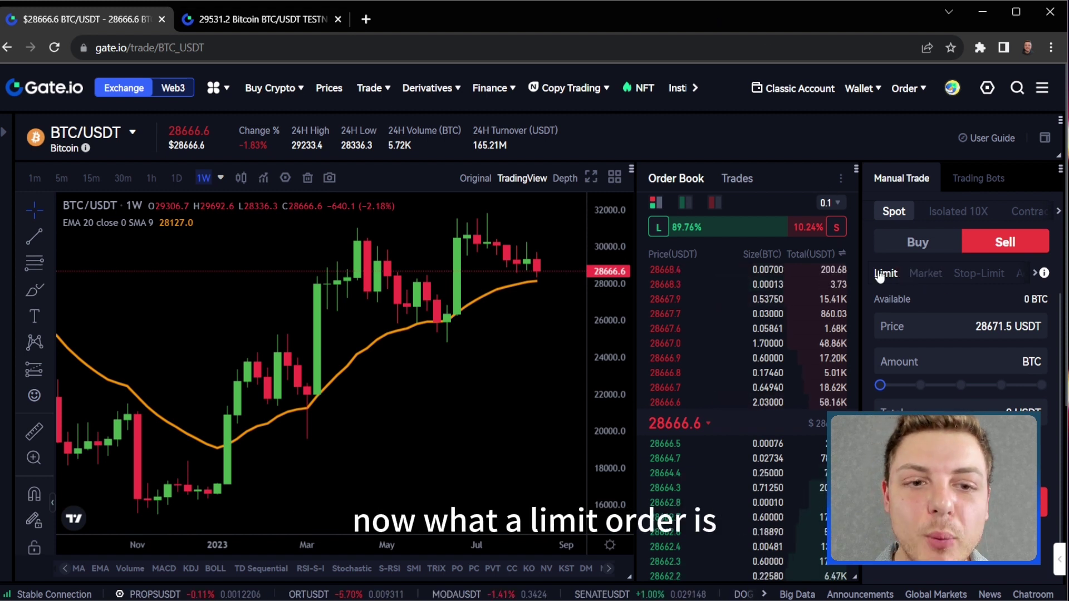
- Draw a nearly horizontal trend line from the 3 July 2023 candle at about 30650 across the space beyond the latest candle
left_click_drag(529, 336, 495, 345)
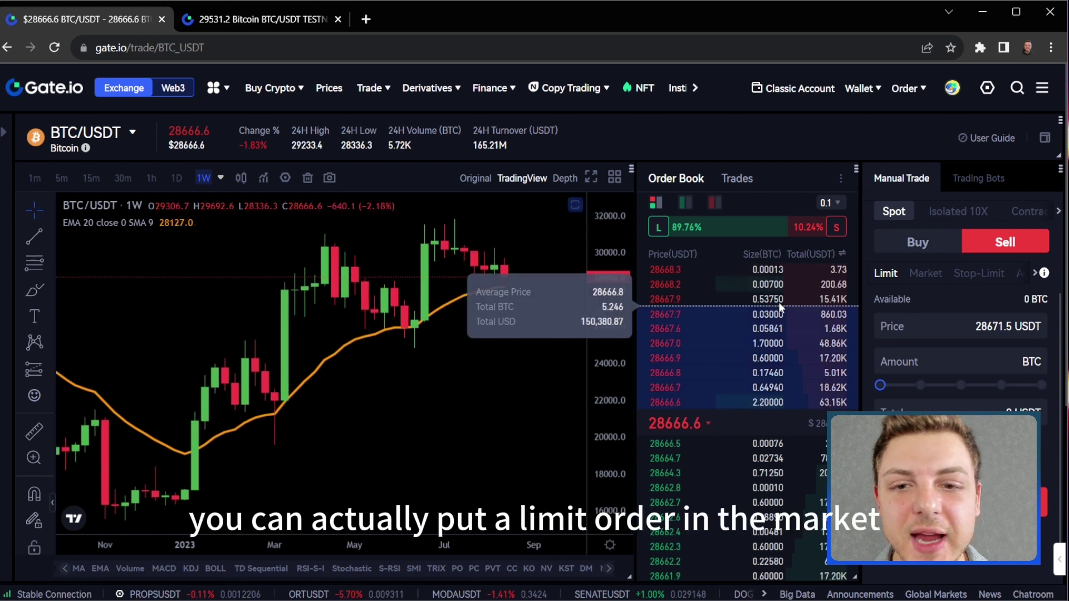
left_click_drag(547, 304, 529, 306)
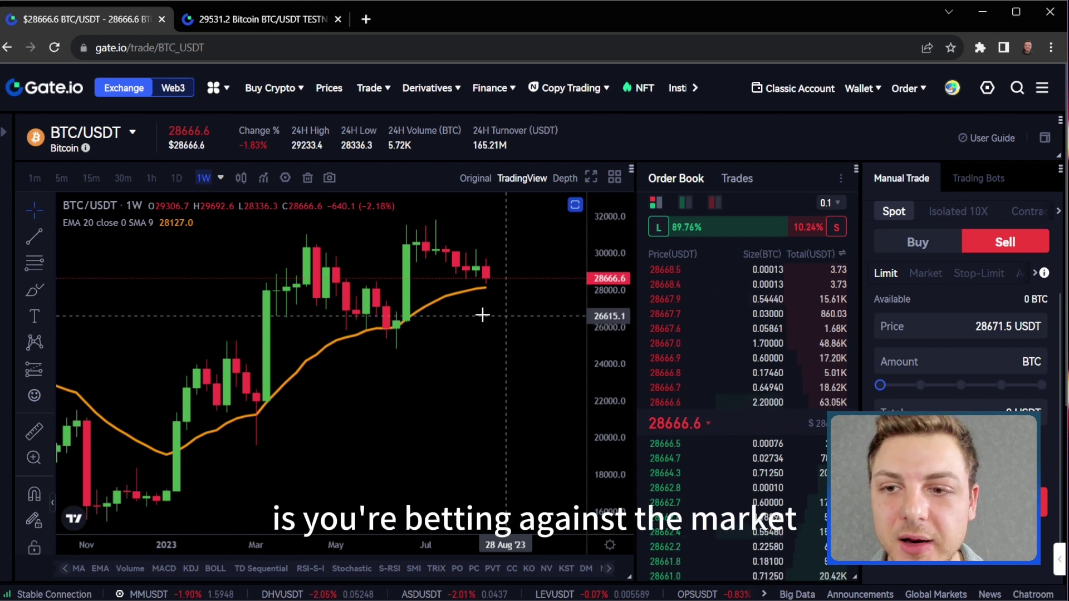
key("alt+t")
left_click(425, 242)
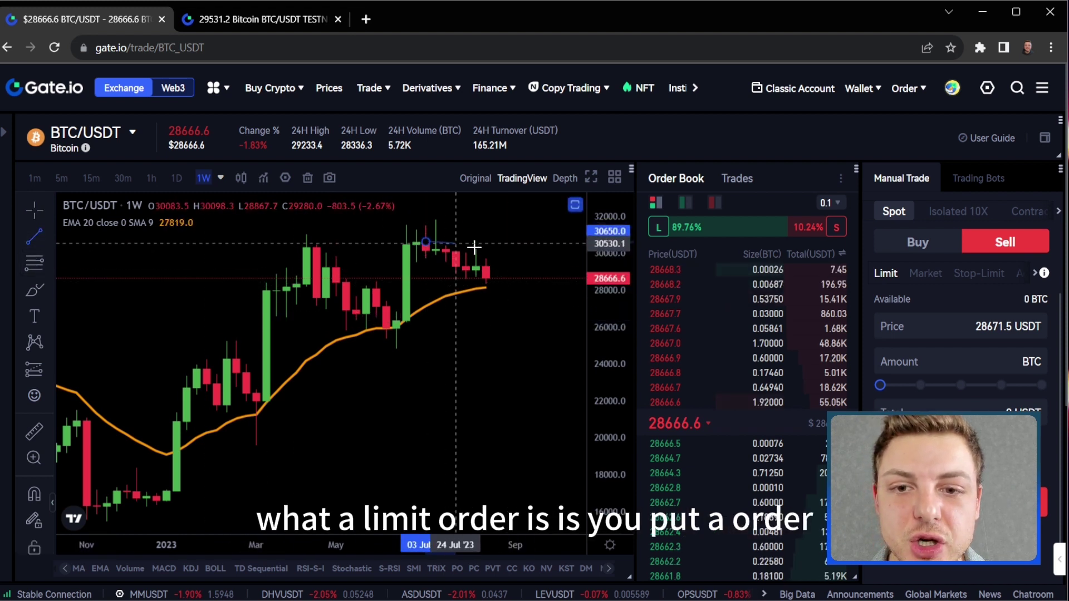
left_click(582, 242)
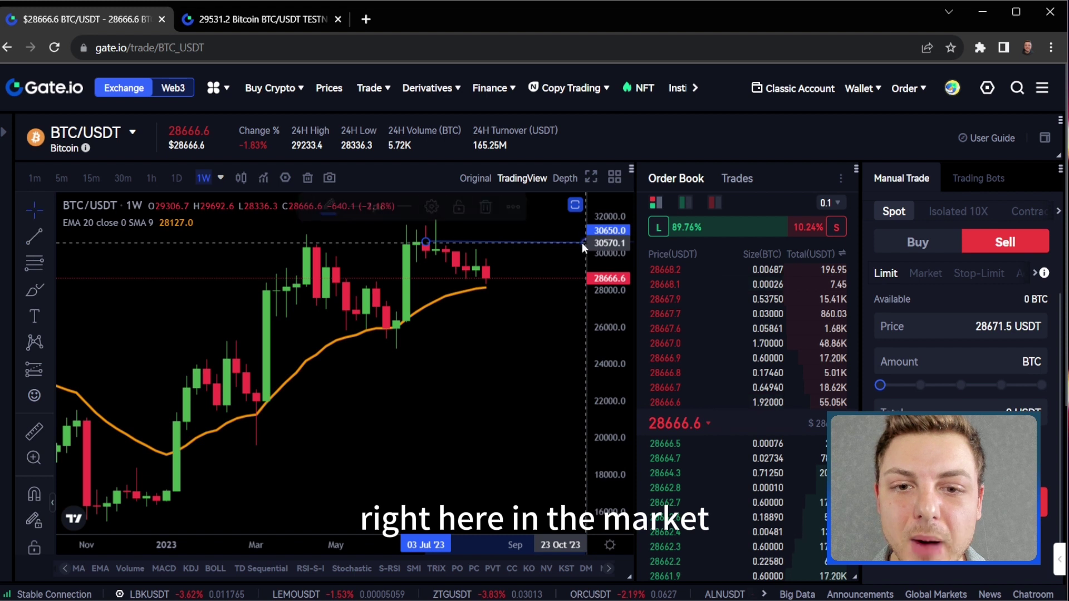
right_click(572, 243)
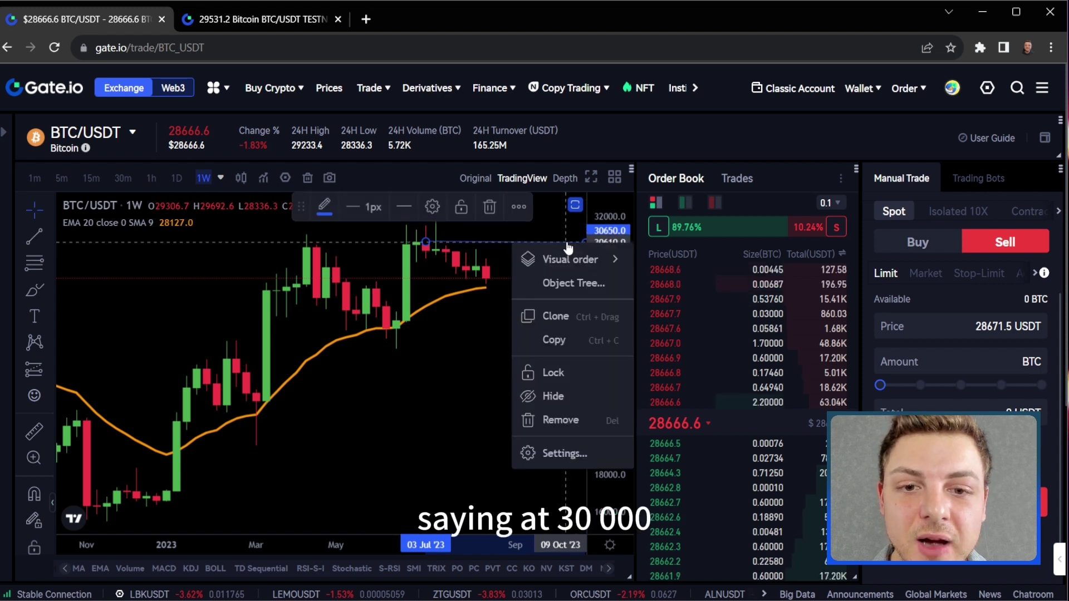
left_click(533, 248)
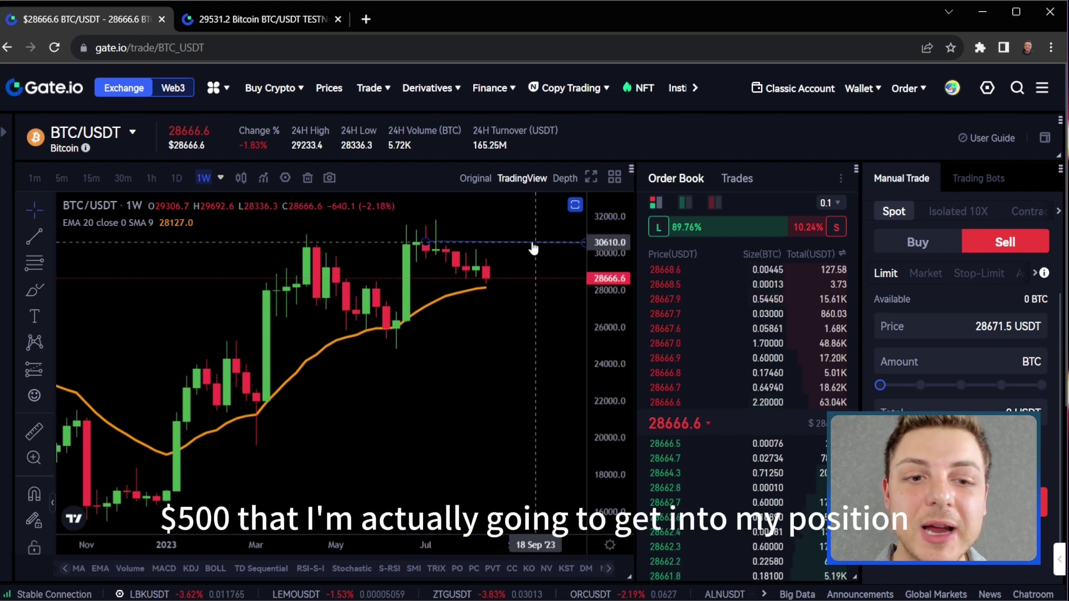
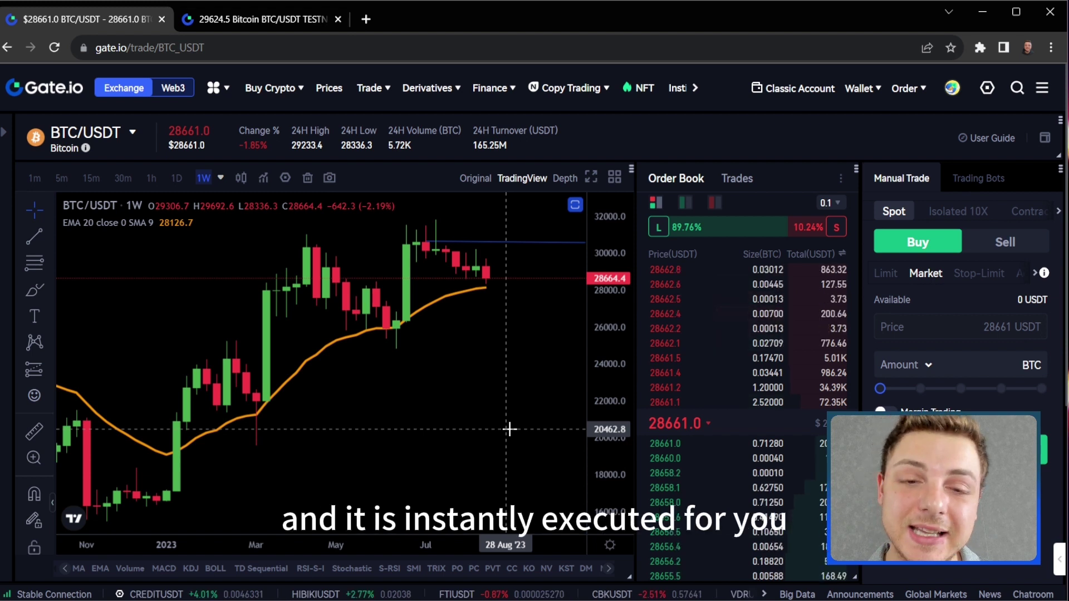
- Switch the spot buy order type to Limit and back to Market to compare them
left_click(884, 273)
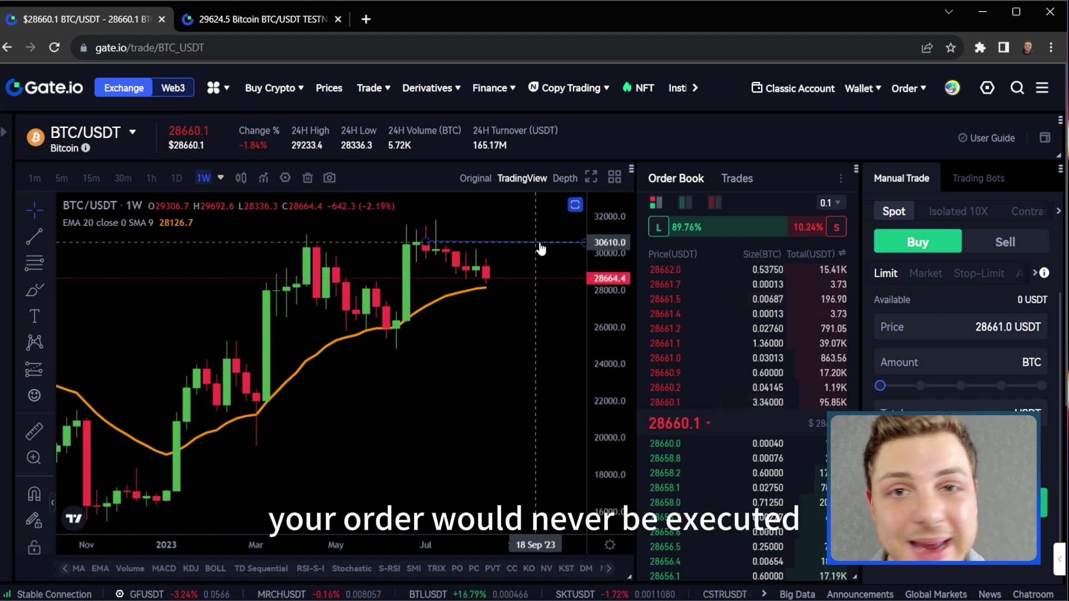
left_click(926, 273)
mouse_move(833, 299)
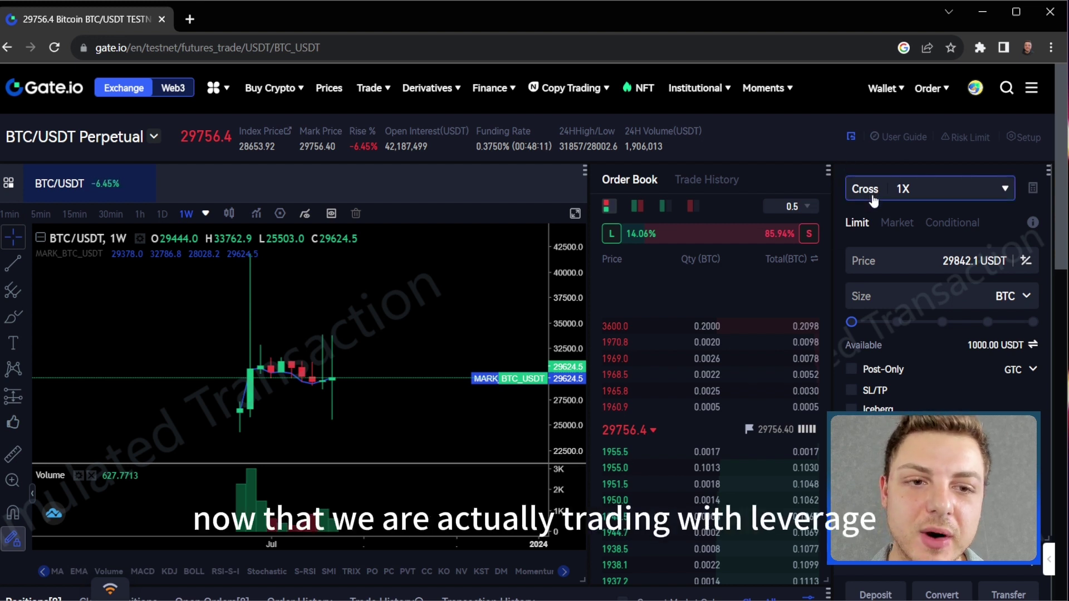
- Open the testnet futures leverage settings, compare Isolated with Cross mode, and highlight the cross margin description
left_click(911, 196)
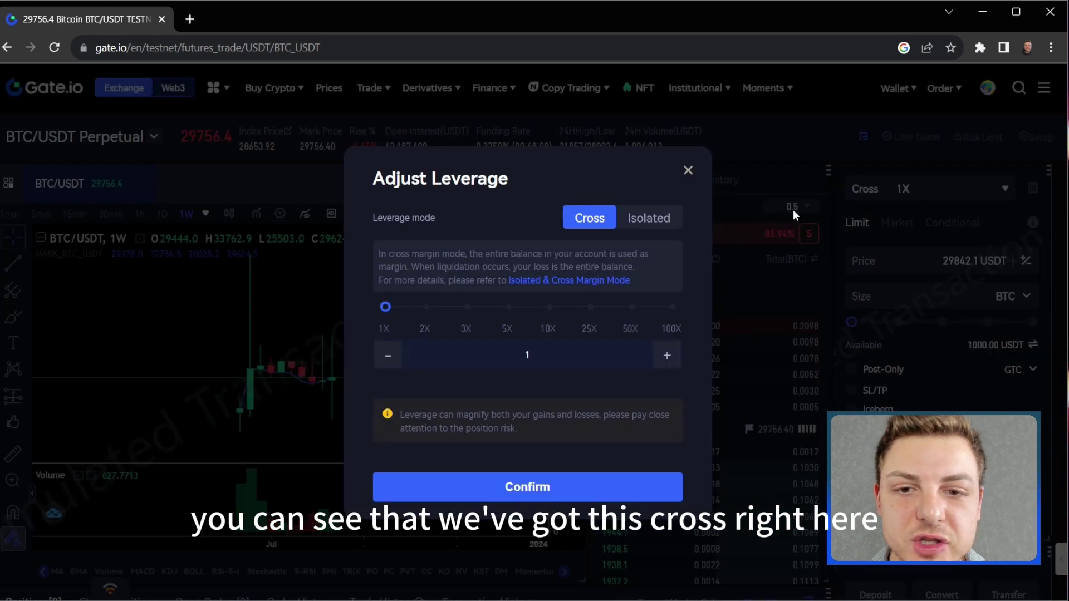
left_click(643, 220)
left_click(592, 220)
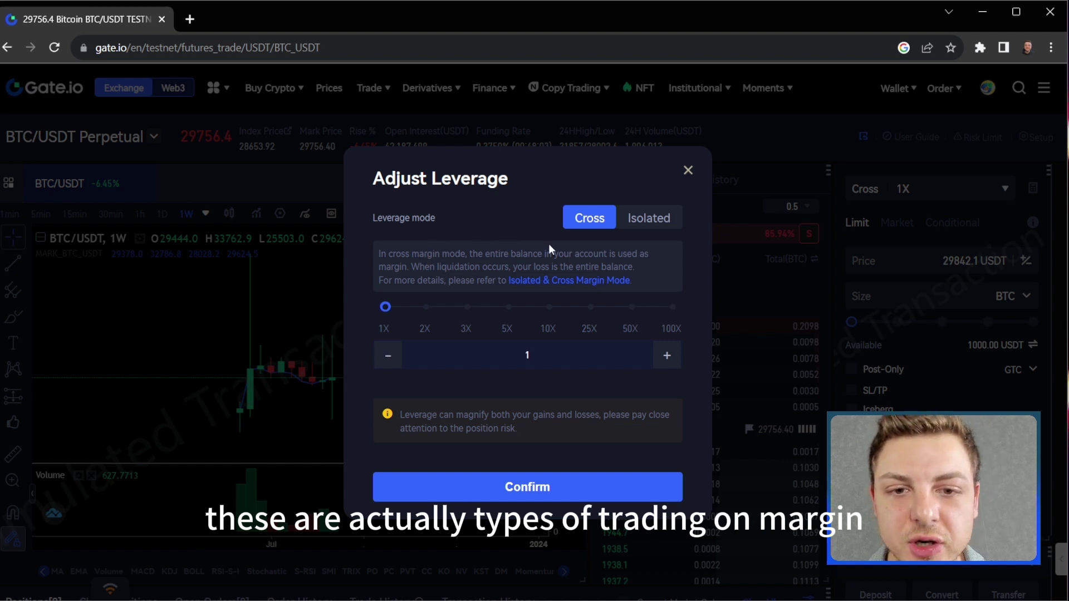
left_click_drag(387, 254, 599, 271)
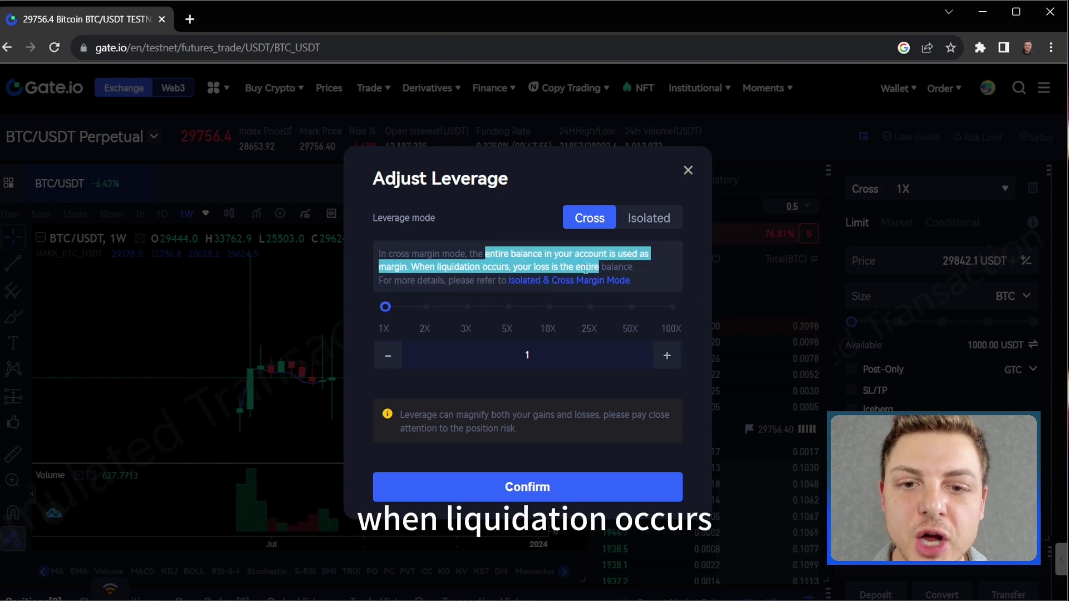
left_click(539, 272)
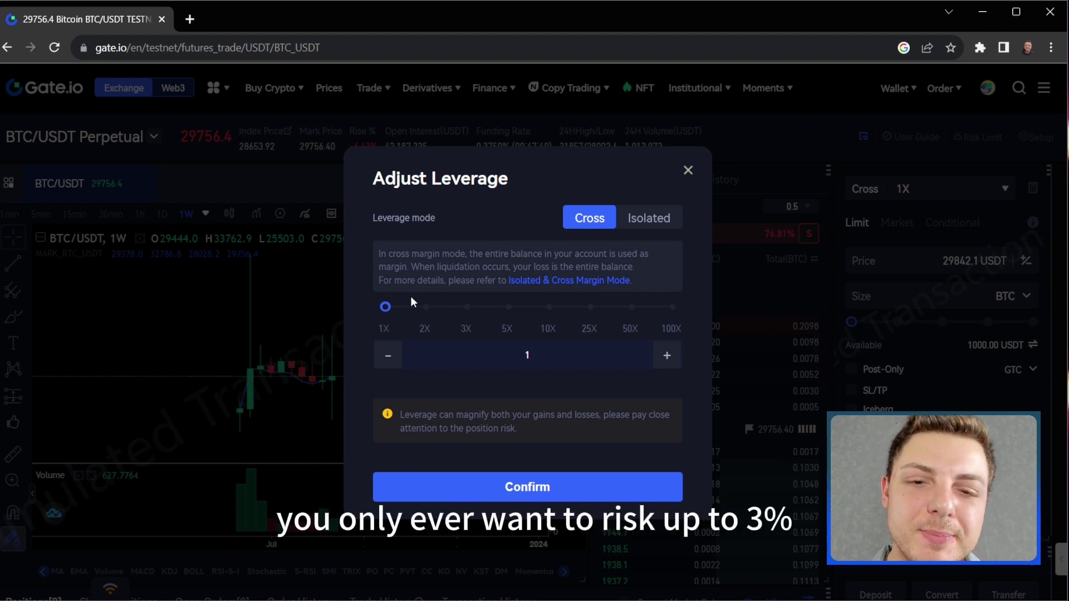
- Raise the cross margin leverage through 2X, 3X and 5X to 10X
left_click_drag(369, 302, 391, 315)
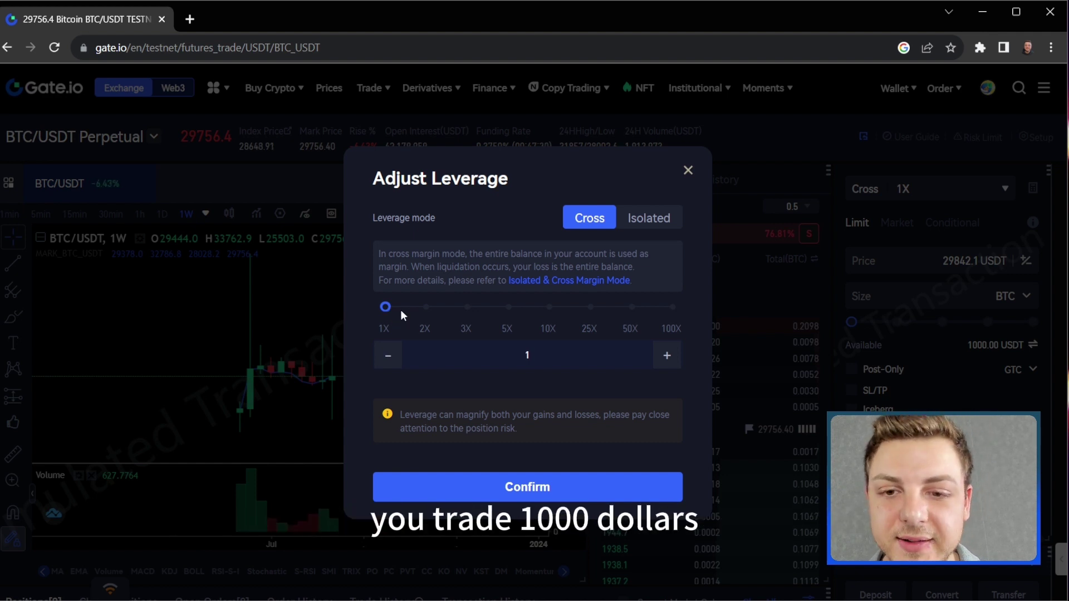
left_click(432, 315)
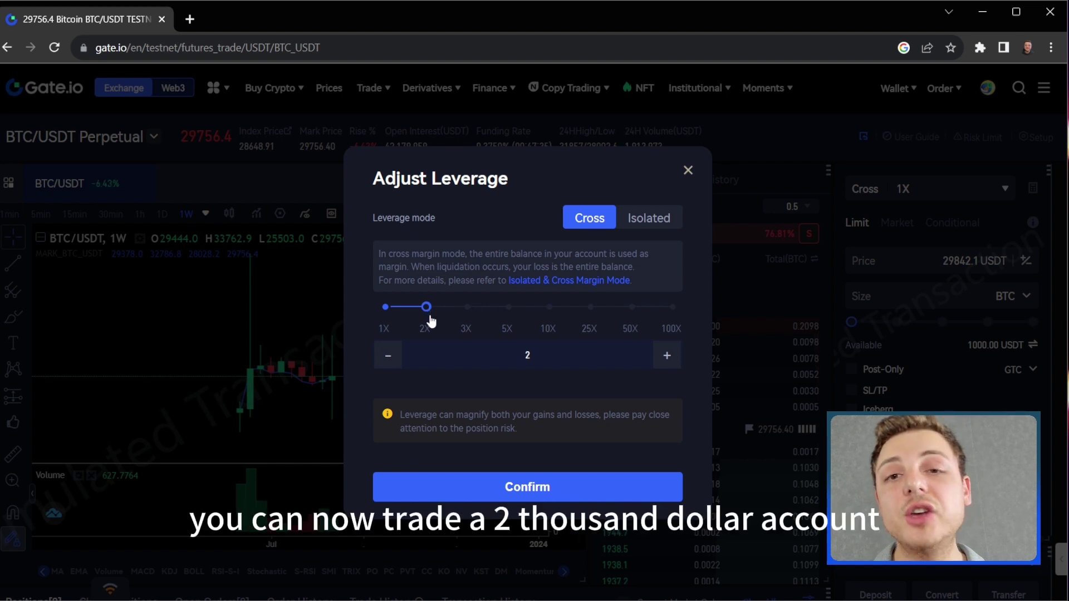
left_click(466, 312)
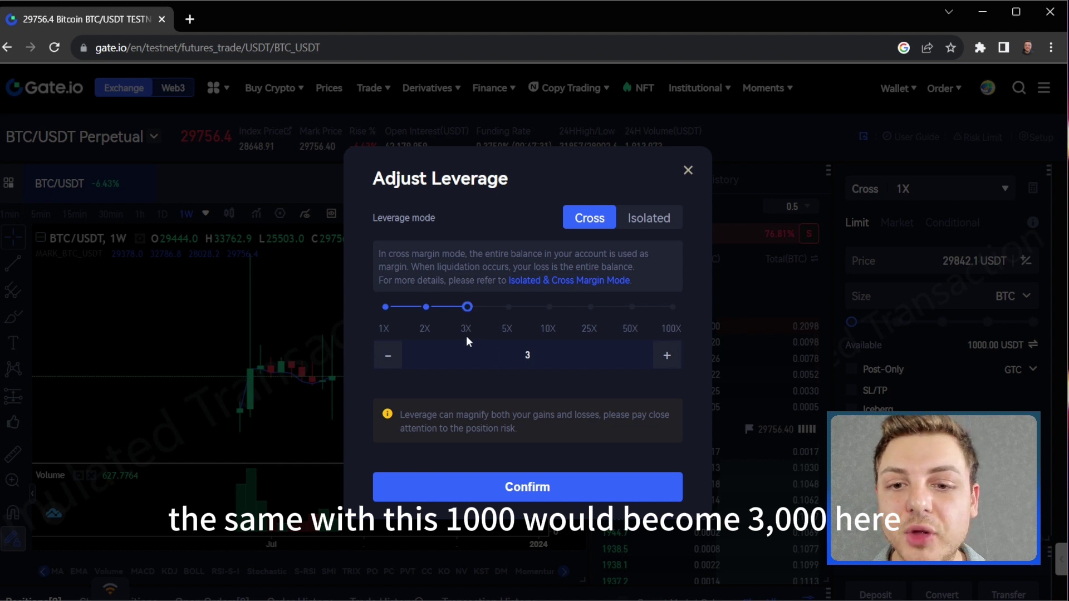
left_click(506, 331)
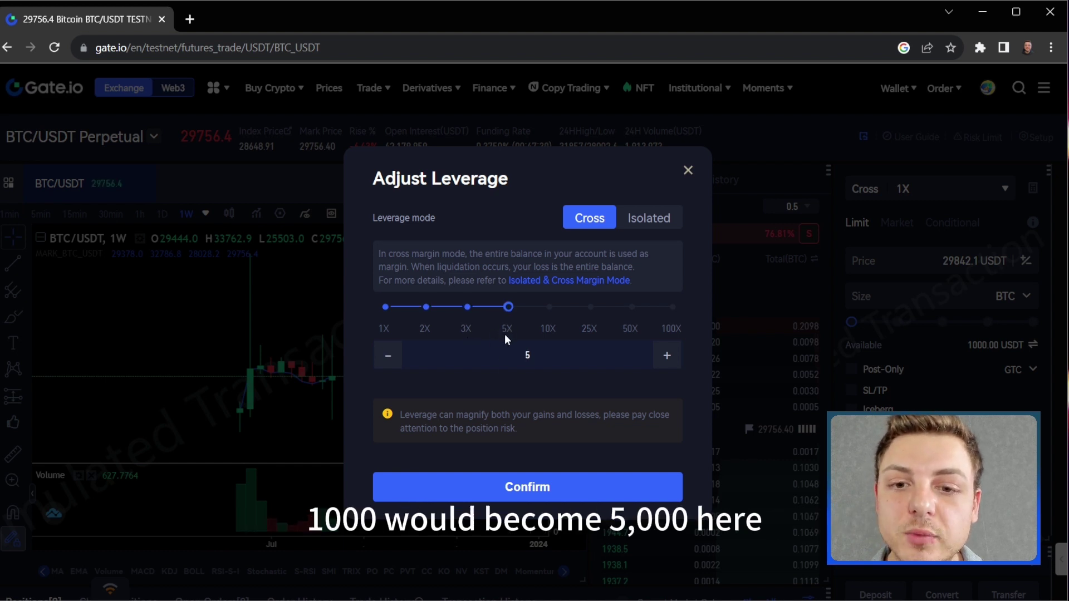
left_click(545, 332)
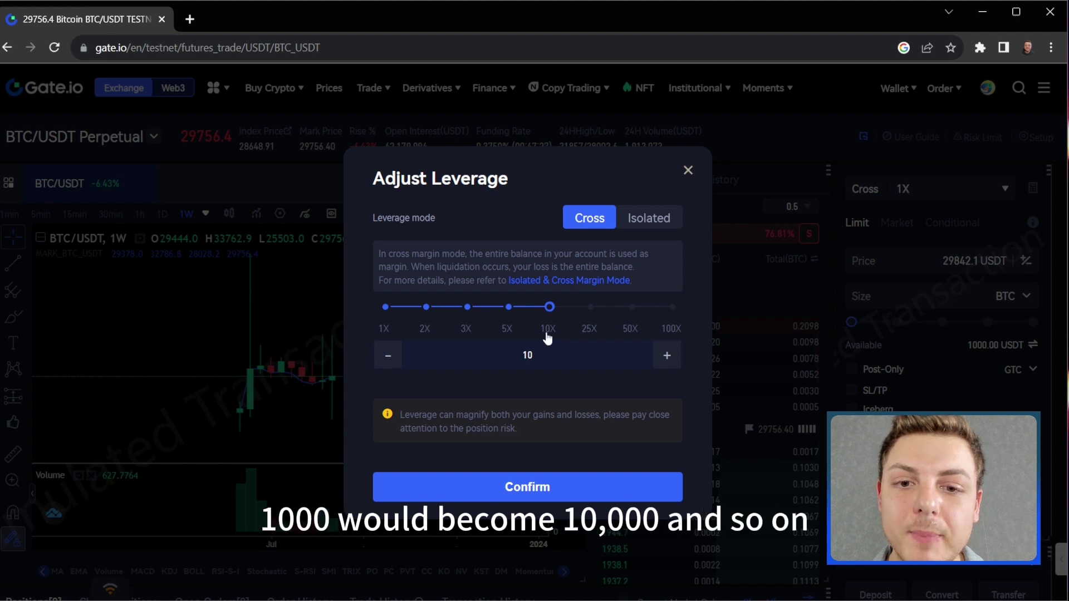
- Set the cross margin leverage to 100X
left_click(674, 307)
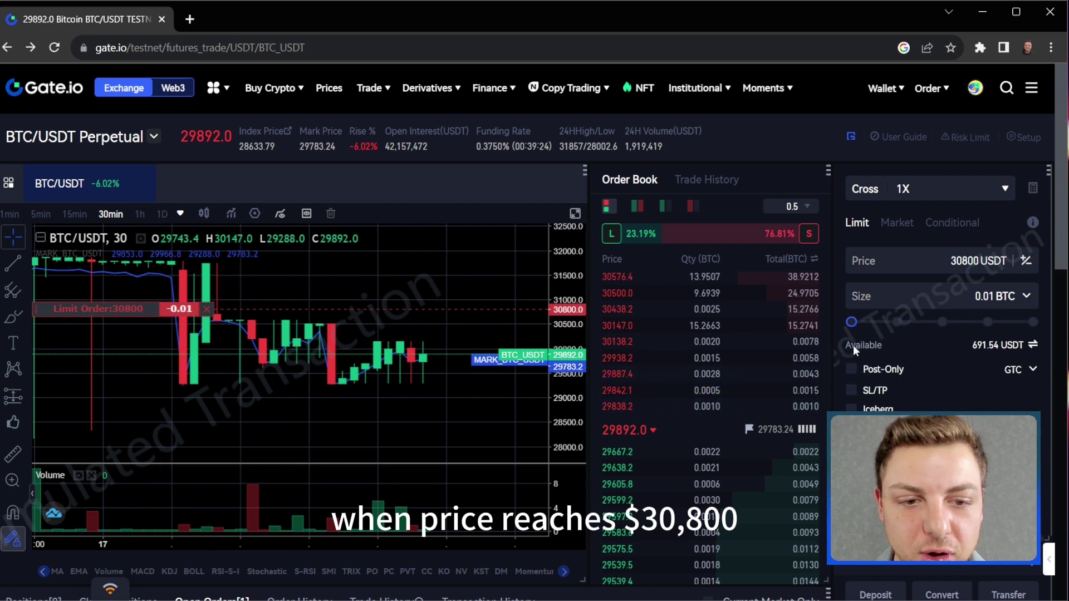
- Examine the open positions list and the BTC/USDT short limit order listed under open orders
scroll(830, 315, "down", 4)
scroll(842, 317, "down", 1)
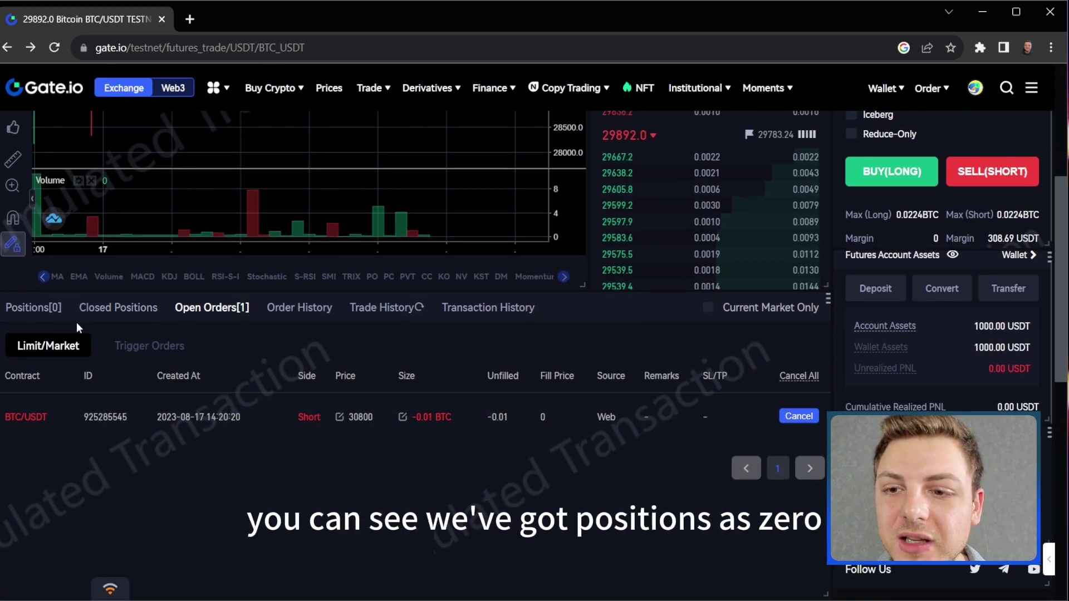
left_click(43, 315)
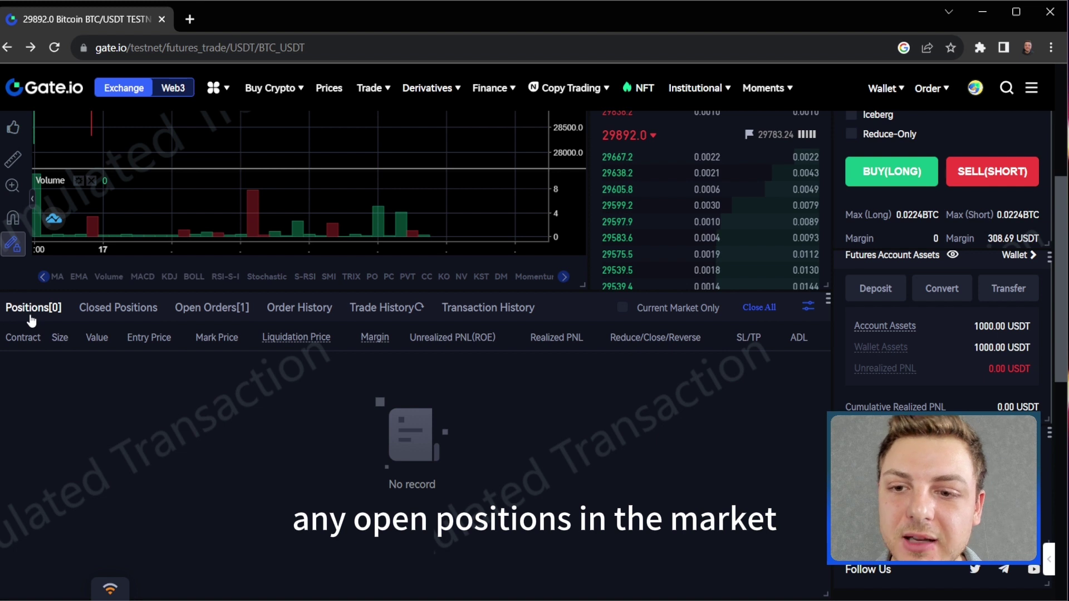
left_click(212, 309)
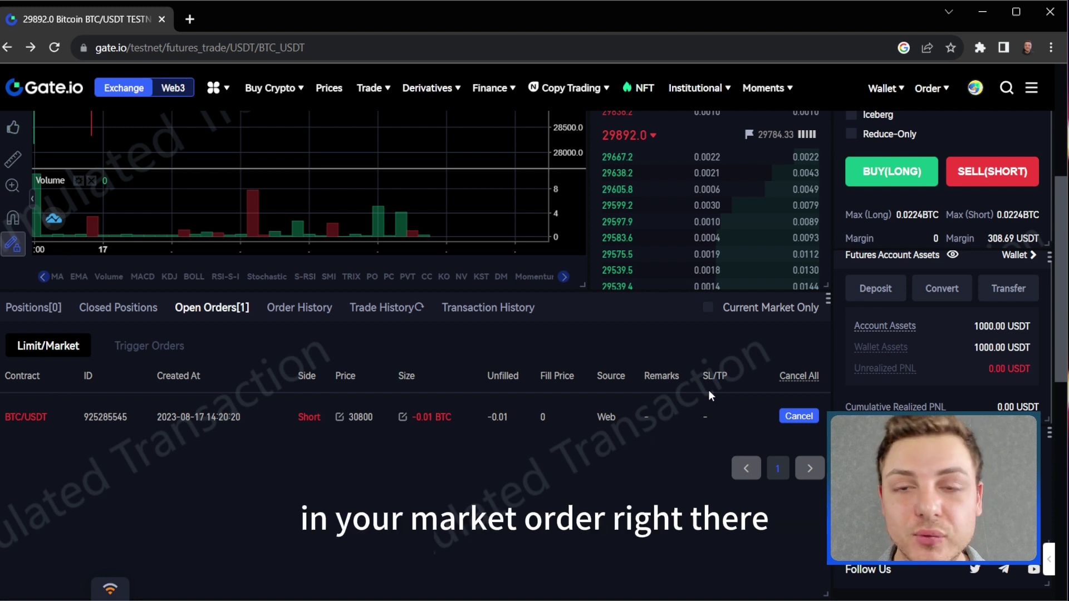
- Cancel the 30800 short limit order from the chart and place a 0.01 BTC long limit order at 28500 USDT
scroll(708, 396, "up", 5)
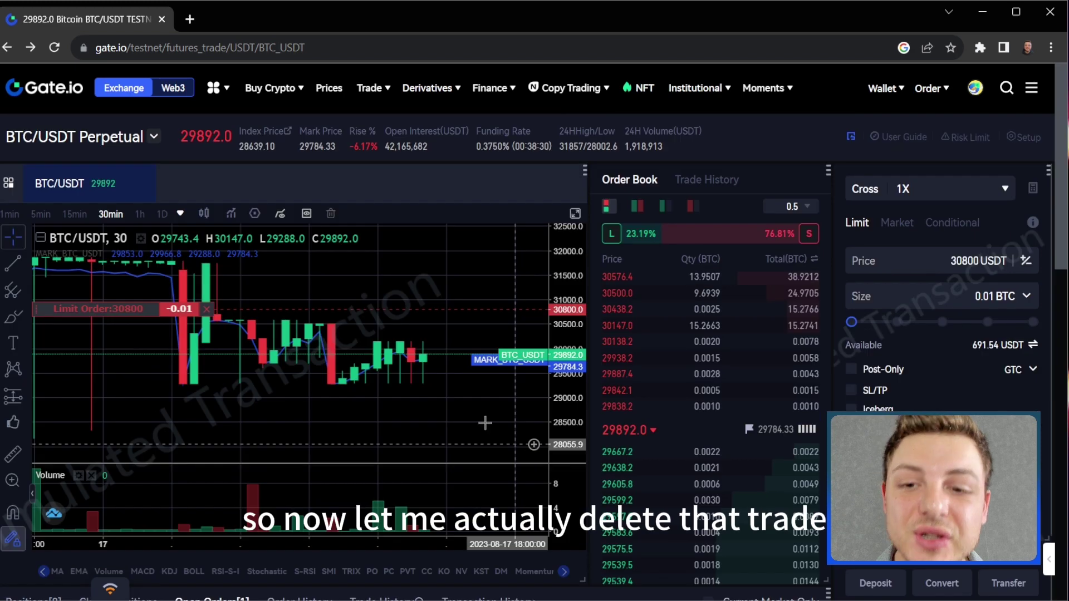
left_click(207, 312)
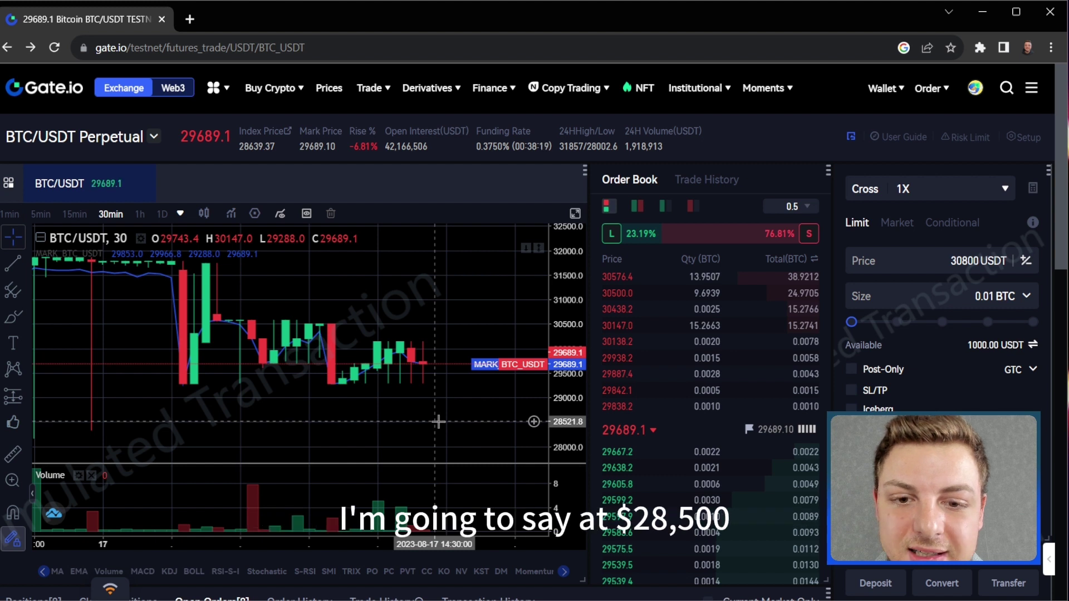
left_click_drag(949, 262, 1023, 270)
type("28500")
left_click(896, 489)
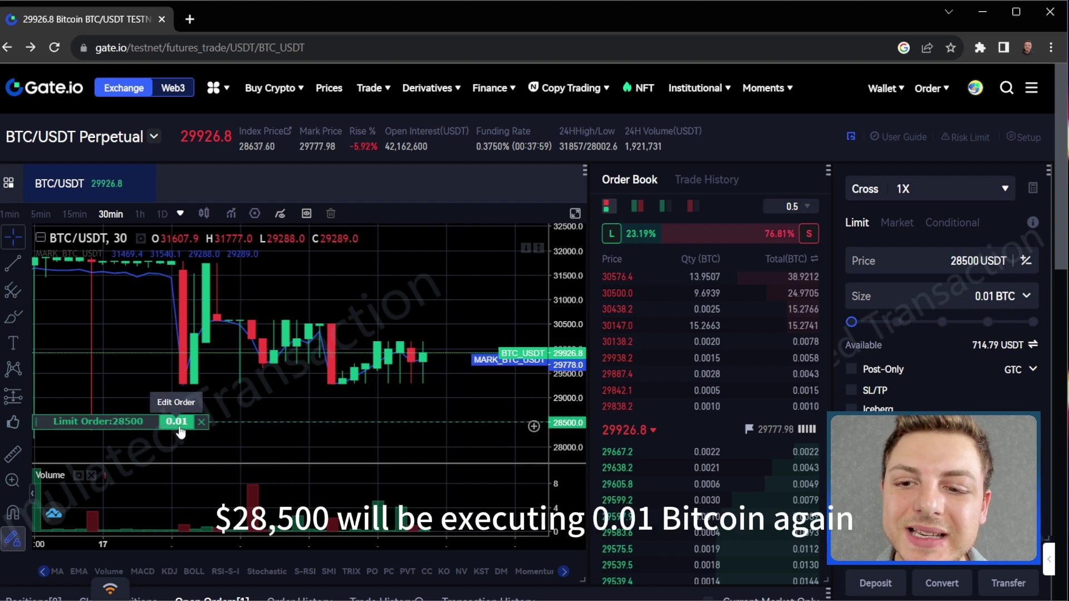
- Review the 28500 long limit order under open orders and cancel it from the chart
scroll(862, 367, "down", 1)
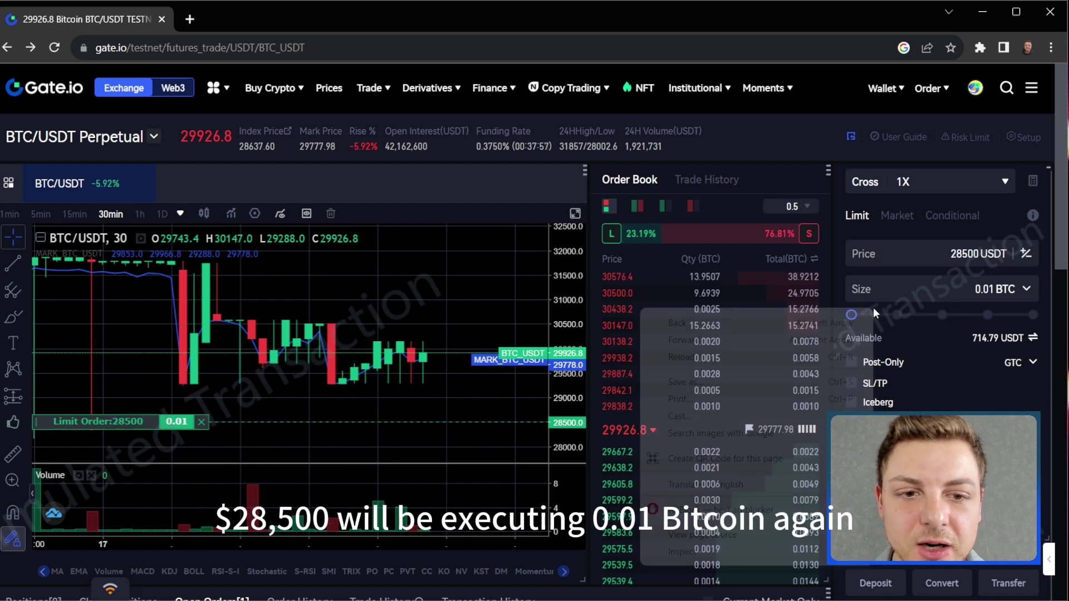
scroll(818, 263, "down", 3)
scroll(819, 263, "down", 2)
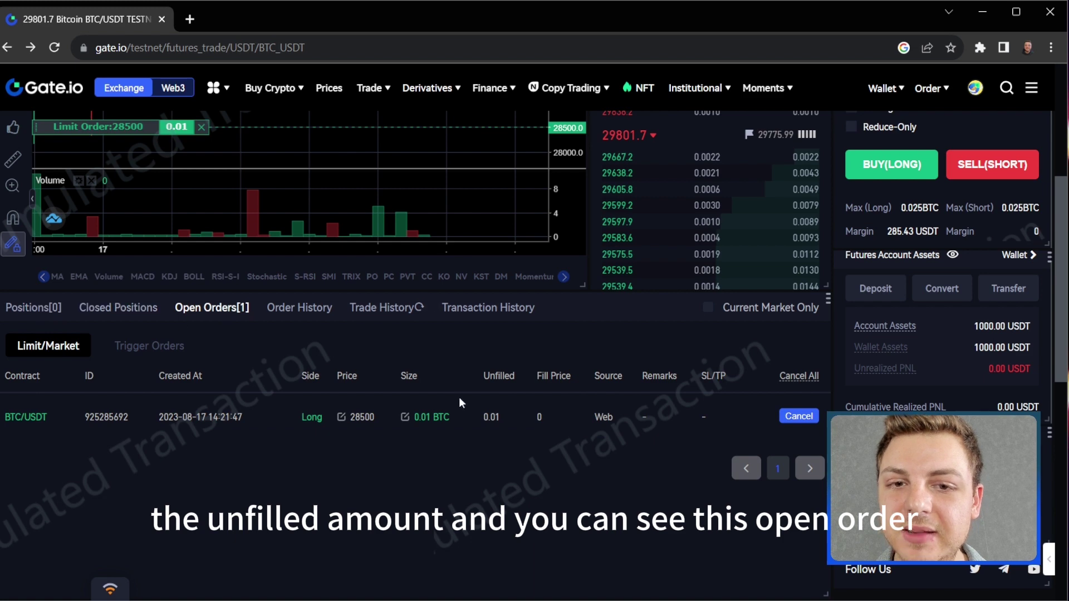
scroll(436, 396, "up", 4)
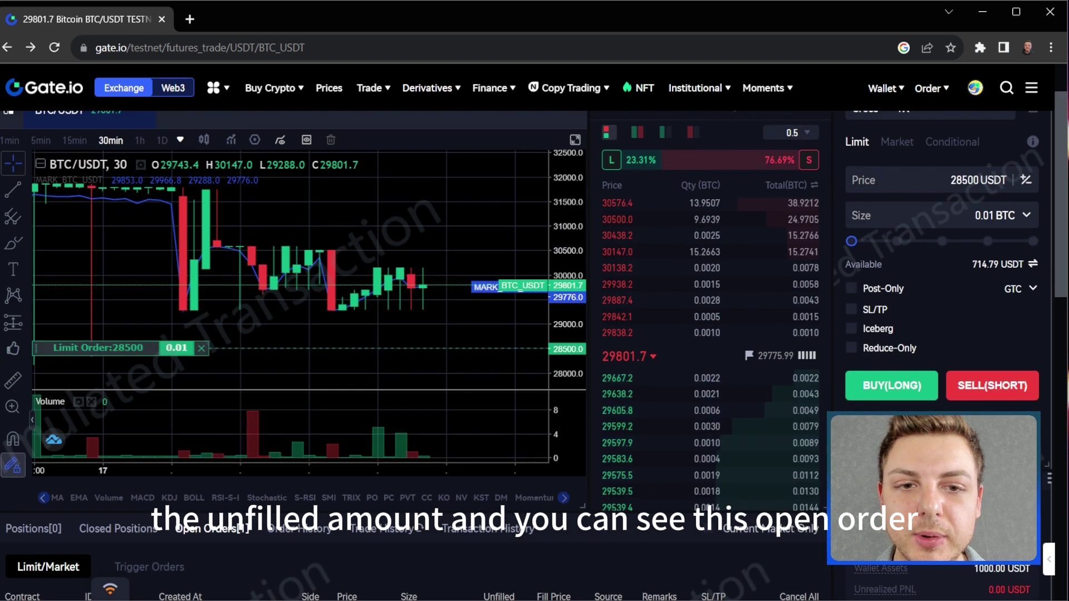
left_click(201, 349)
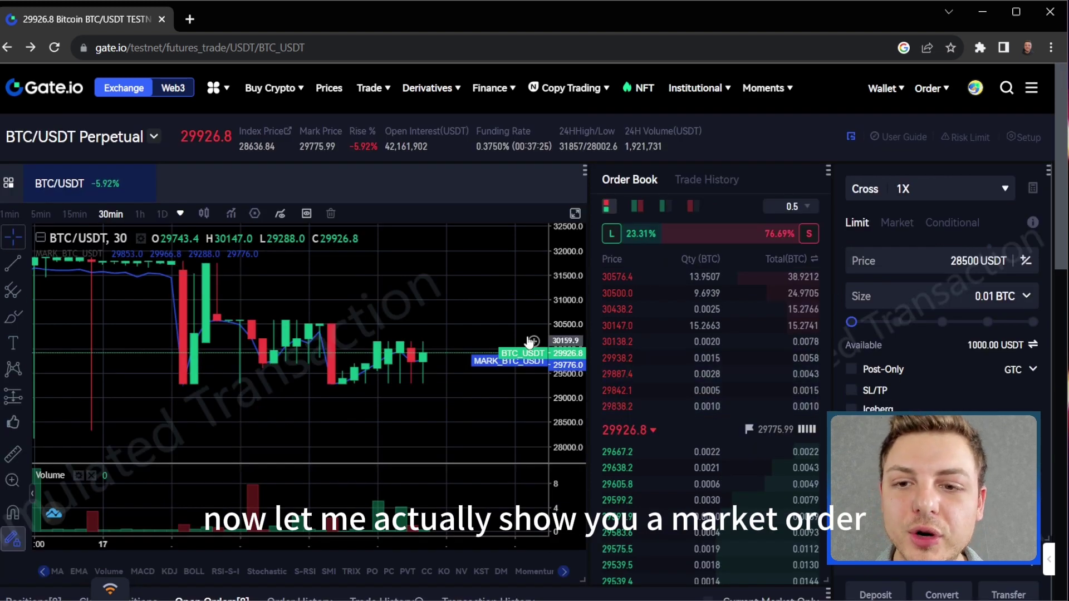
- Compare the Market and Limit order forms for the BTC/USDT perpetual and leave the order type on Market
scroll(535, 343, "down", 5)
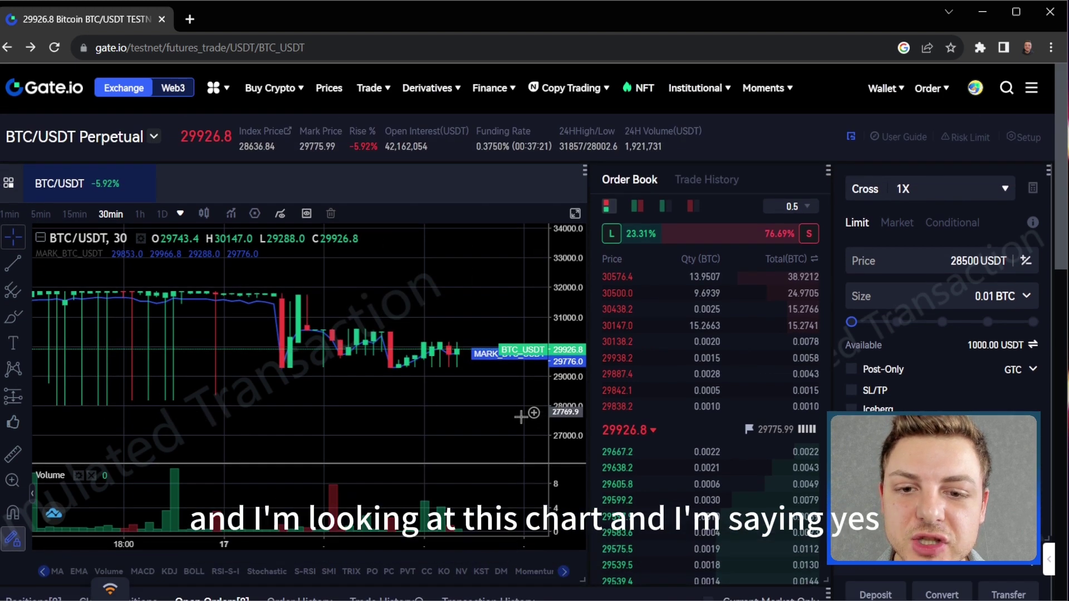
scroll(449, 409, "down", 1)
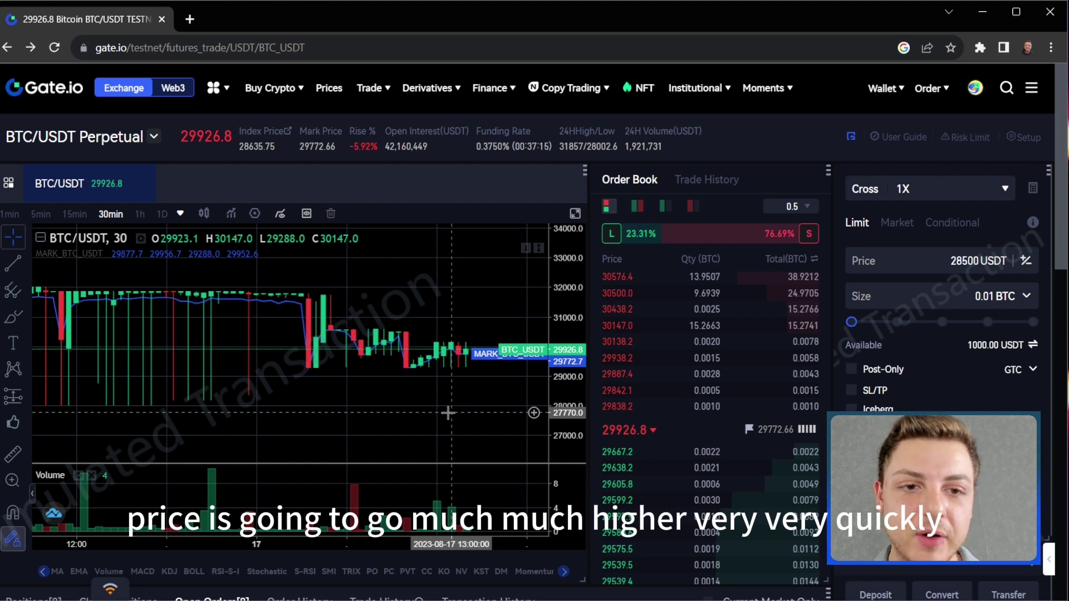
left_click(893, 230)
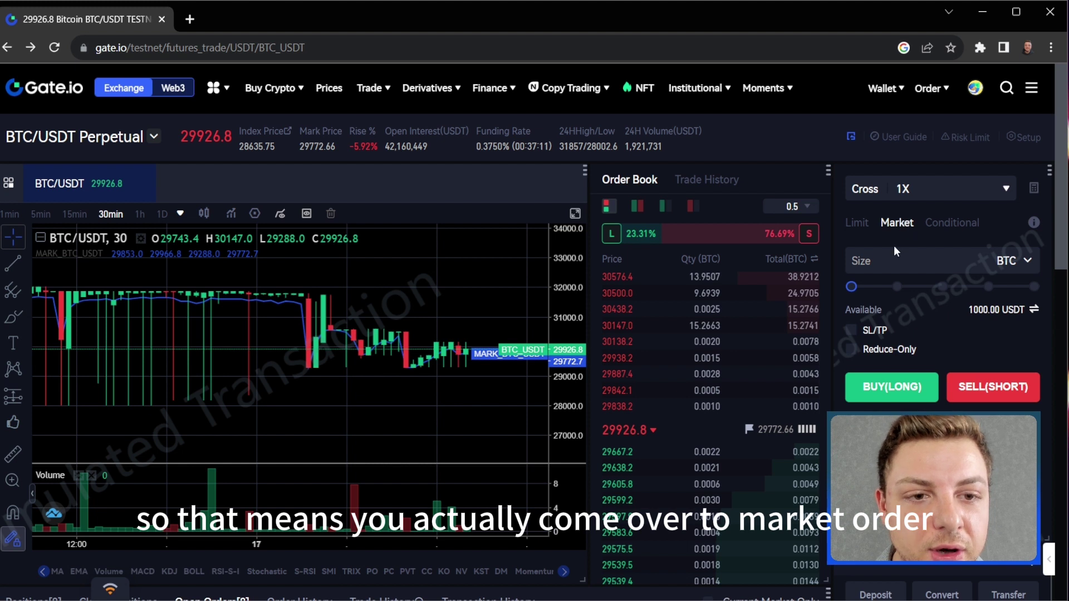
left_click(857, 224)
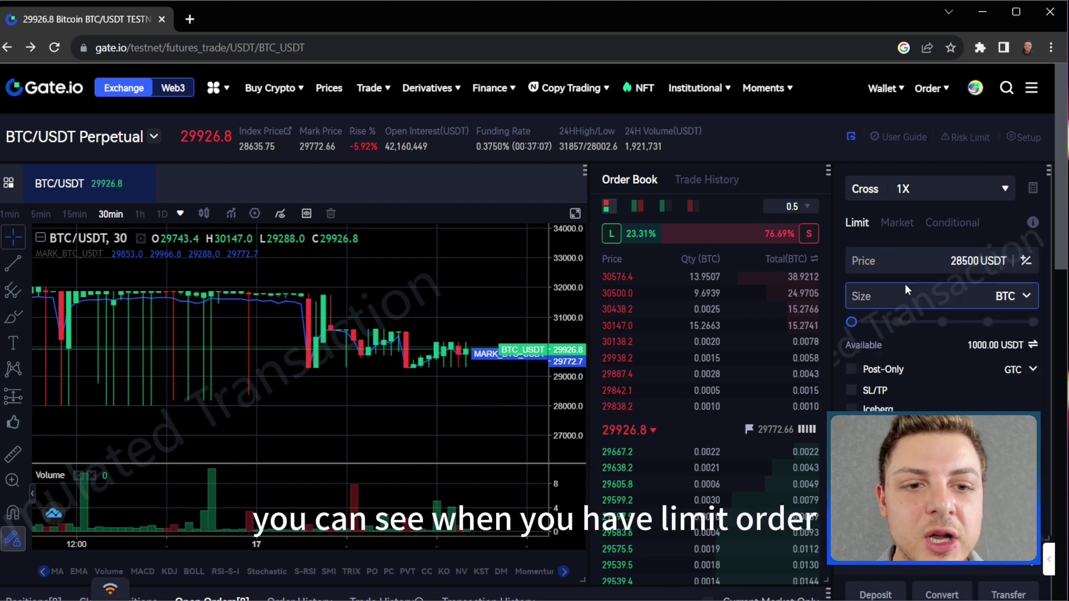
left_click(888, 226)
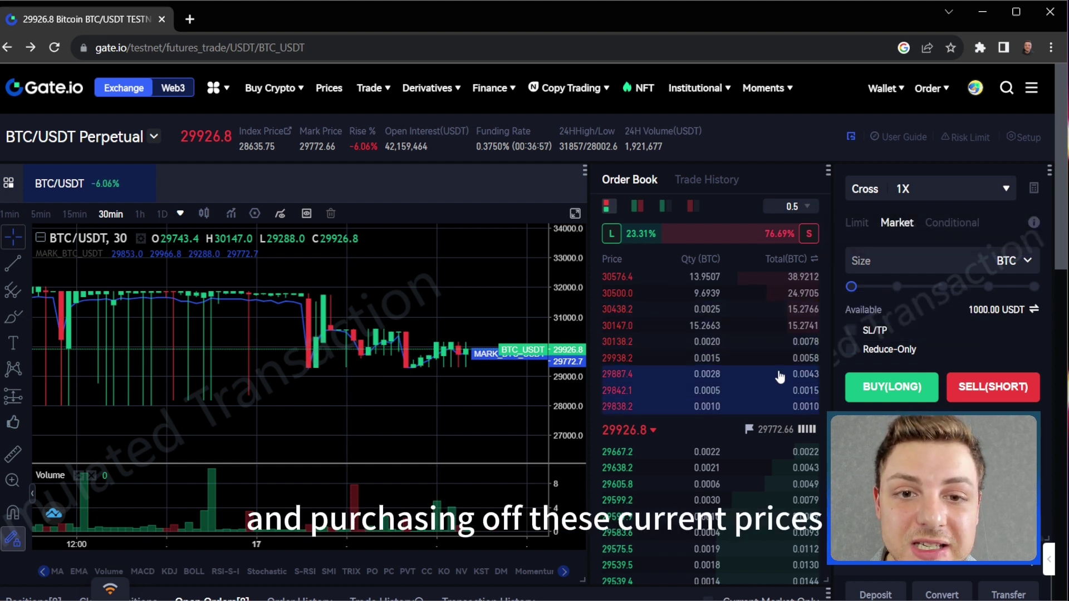
- Buy 0.01 BTC long at market price, turning off the order reminder in the confirmation
left_click(930, 261)
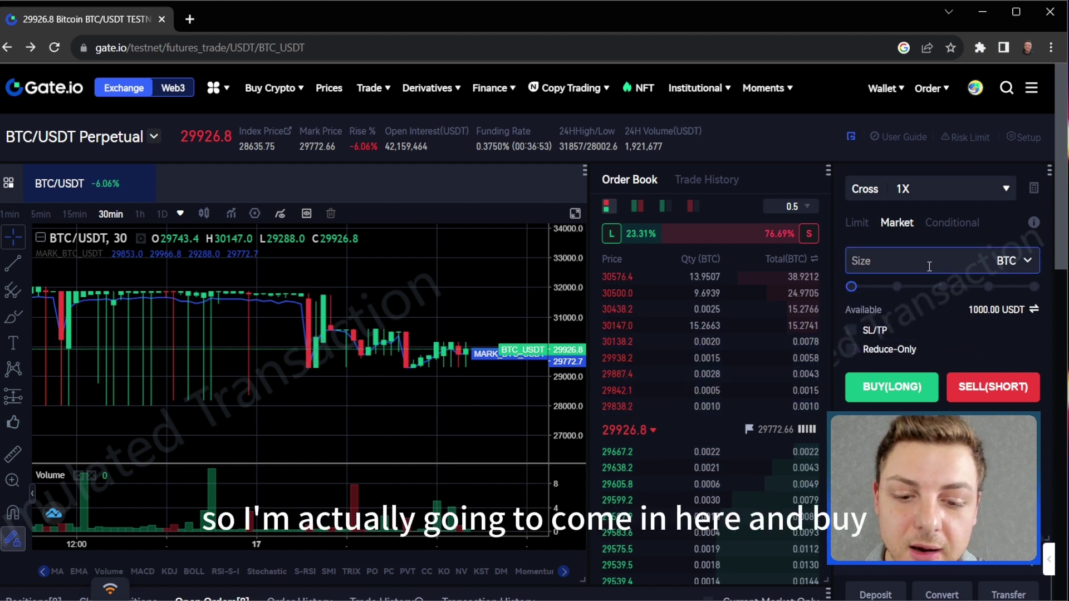
type("0.01")
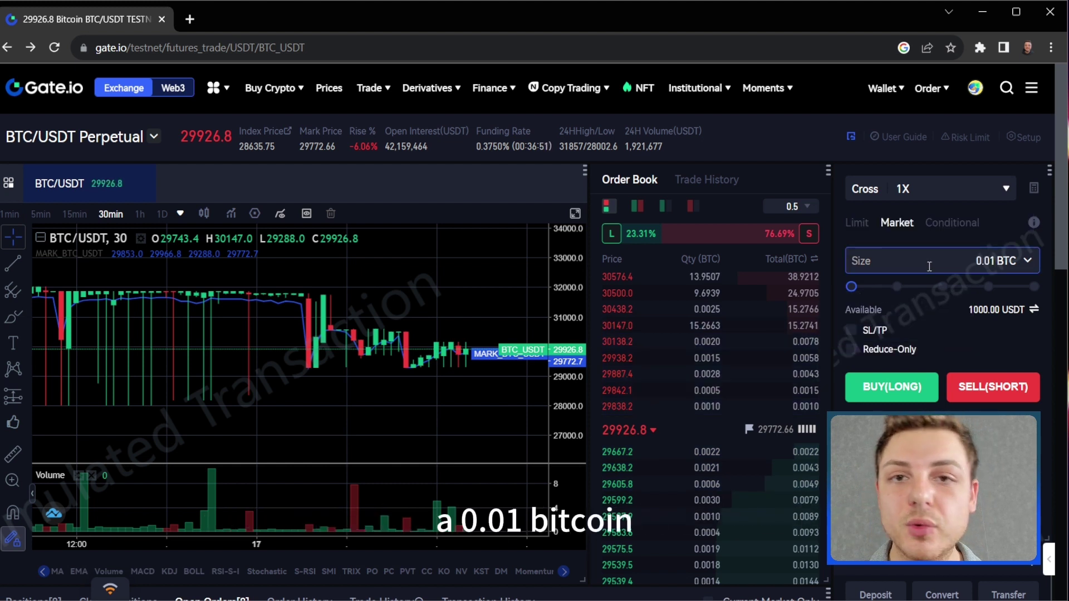
left_click(889, 388)
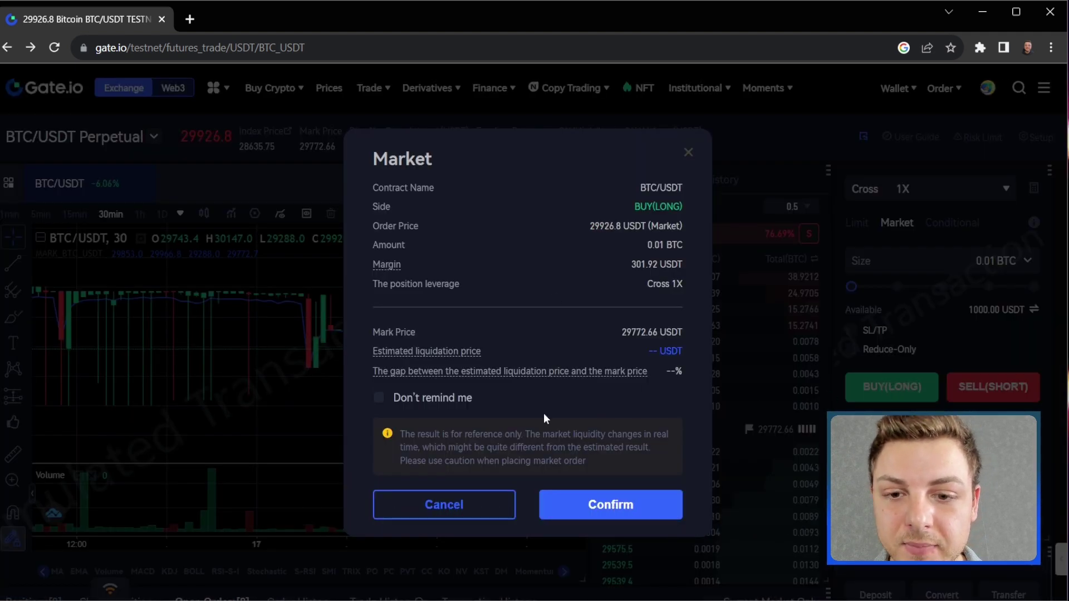
left_click(379, 397)
left_click(607, 506)
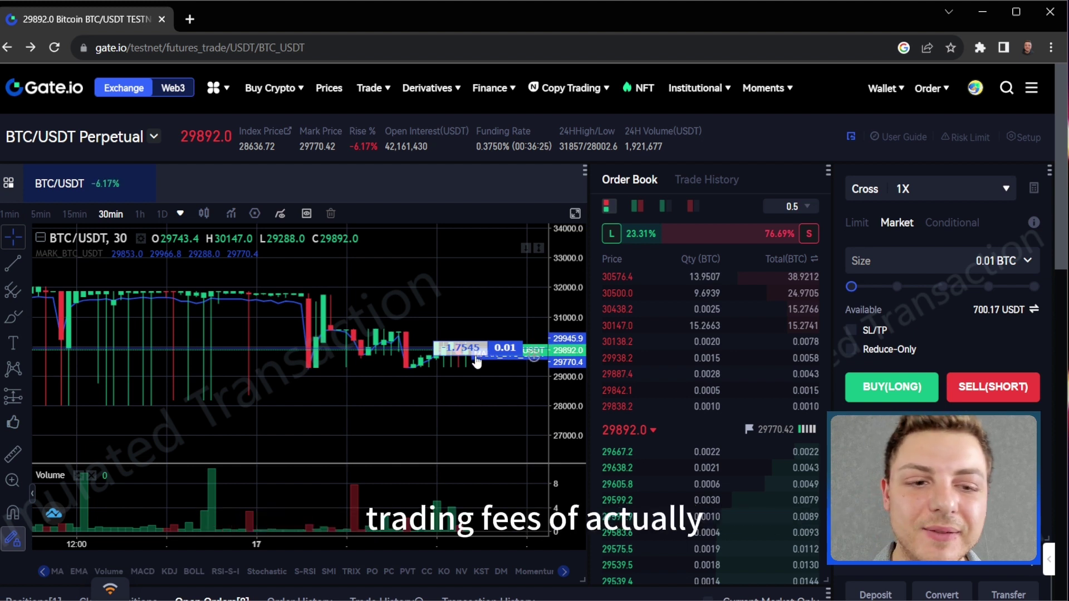
- Examine the open BTC/USDT long position's margin, unrealized and realized PNL, and its Market, Limit and Reverse closing options
scroll(502, 368, "down", 3)
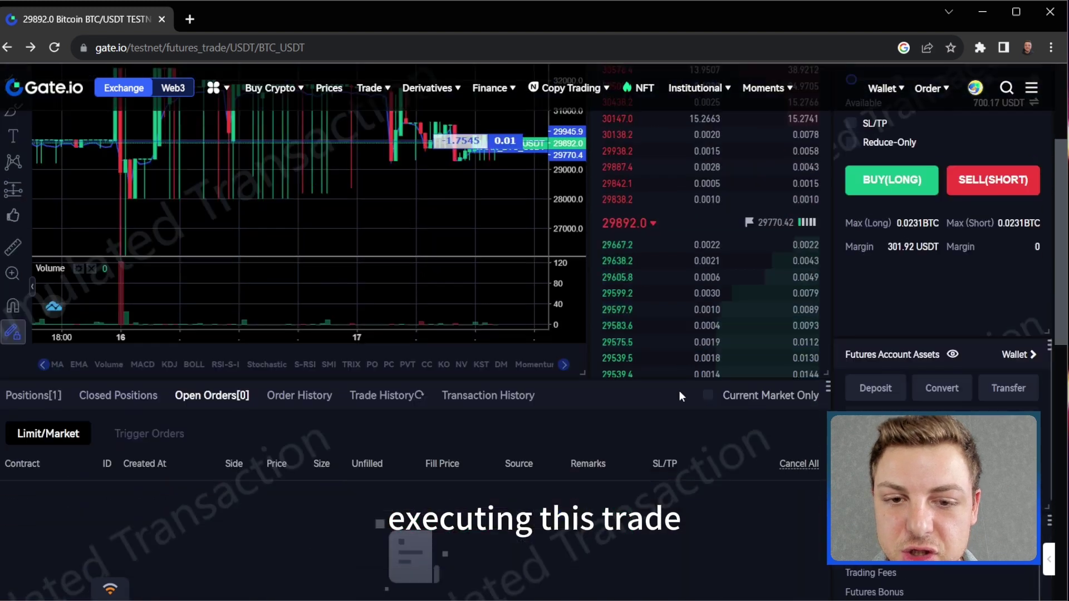
scroll(680, 389, "down", 5)
scroll(225, 305, "up", 1)
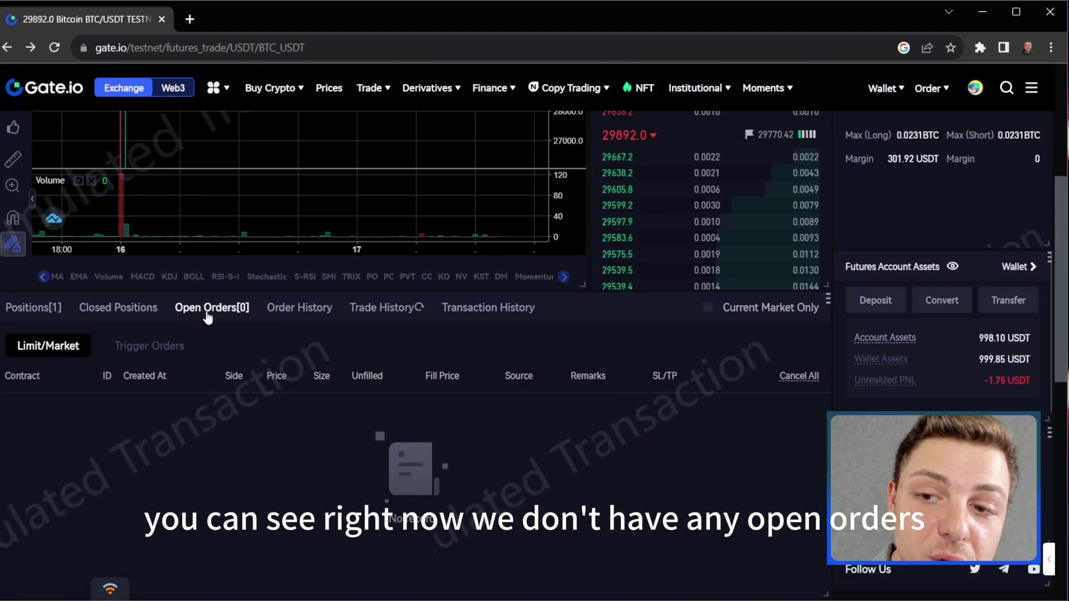
left_click(48, 309)
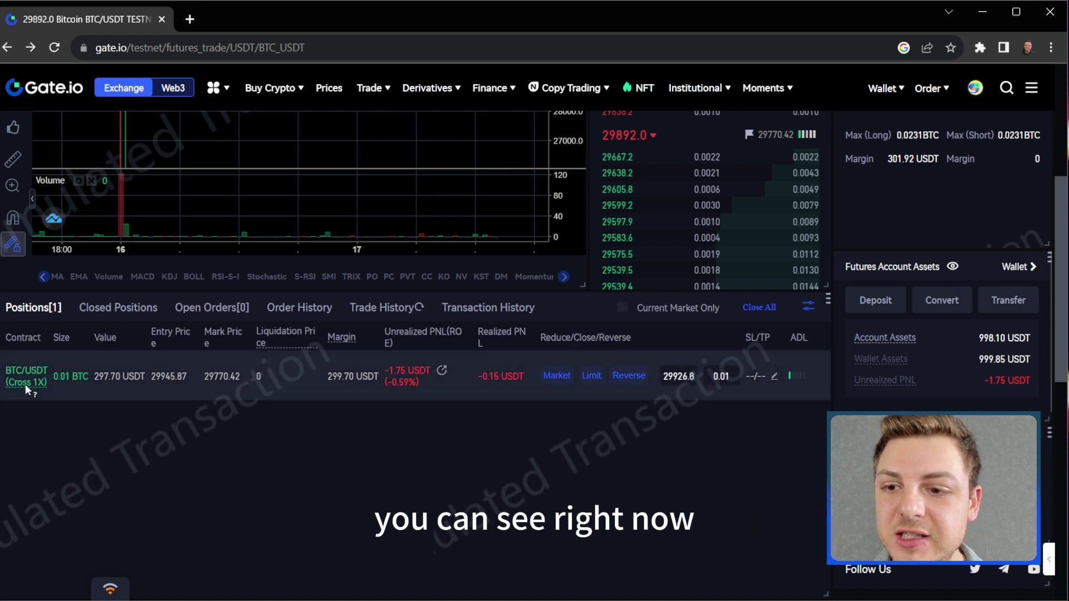
mouse_move(18, 385)
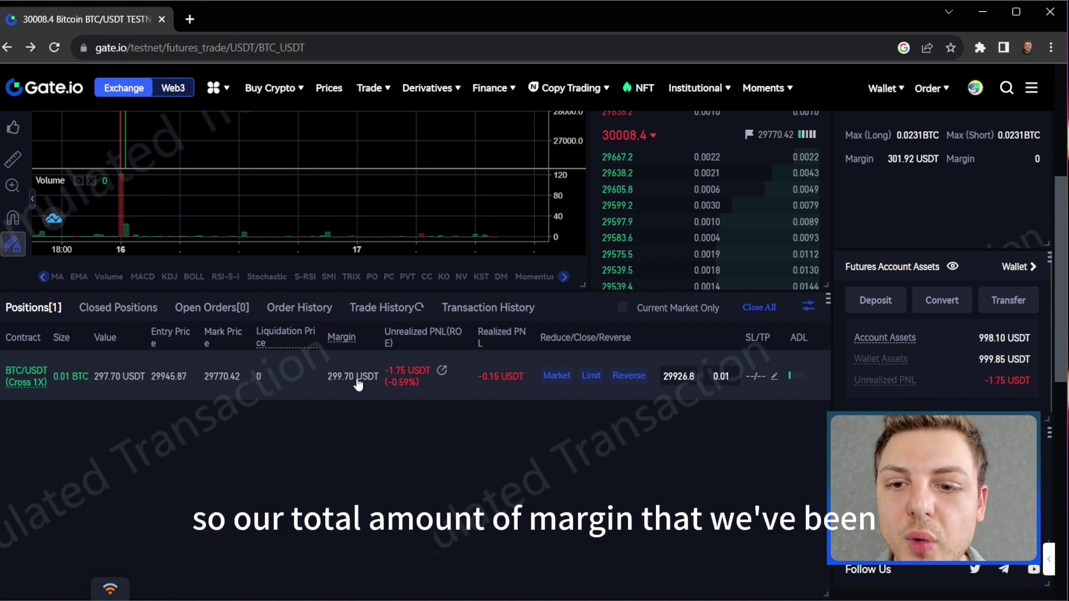
mouse_move(415, 360)
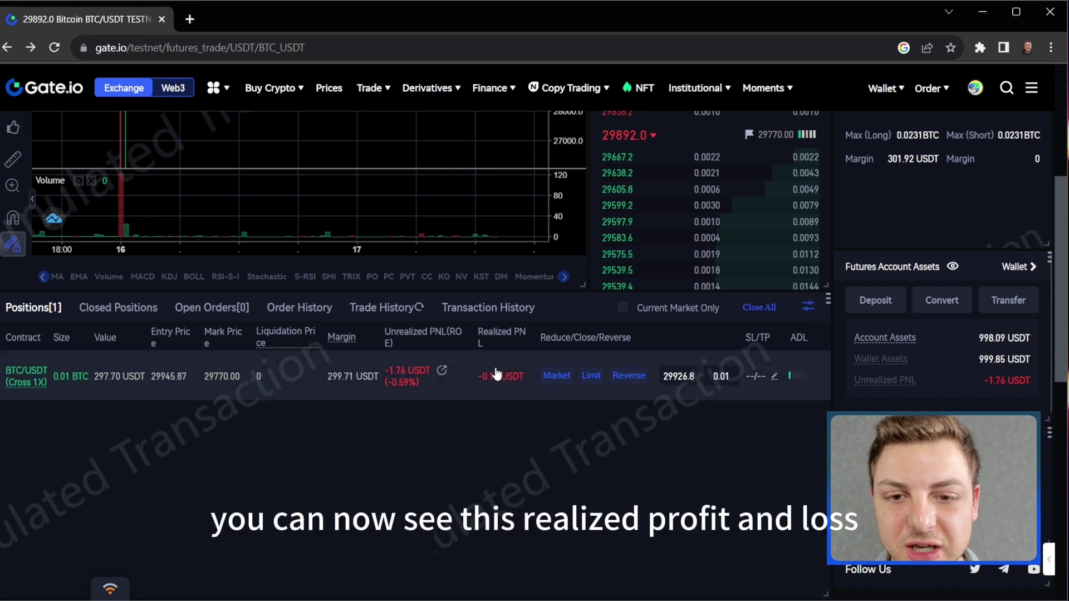
mouse_move(499, 338)
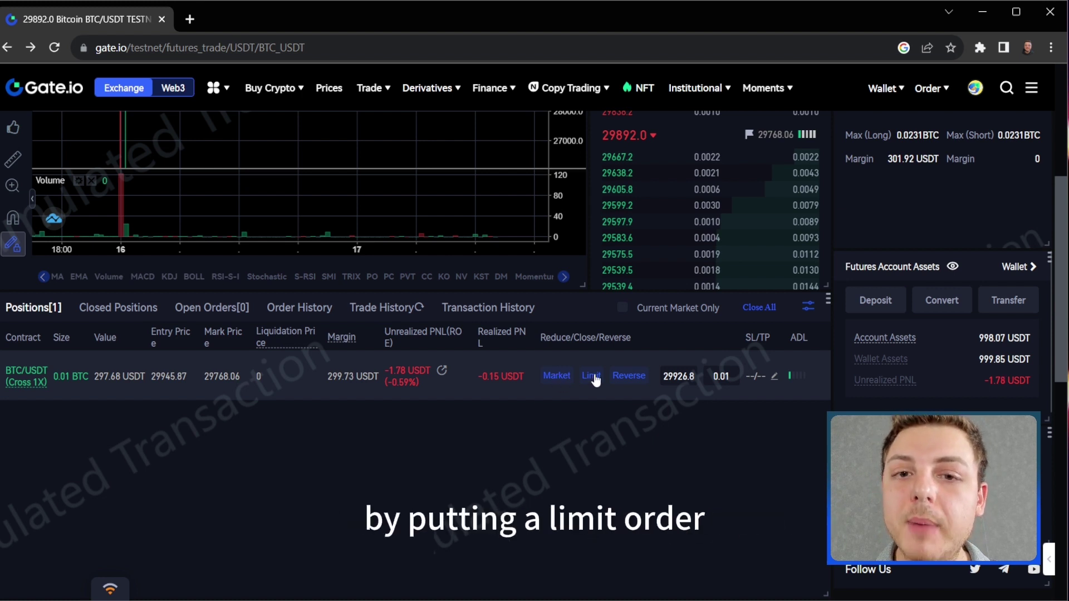
scroll(728, 461, "up", 5)
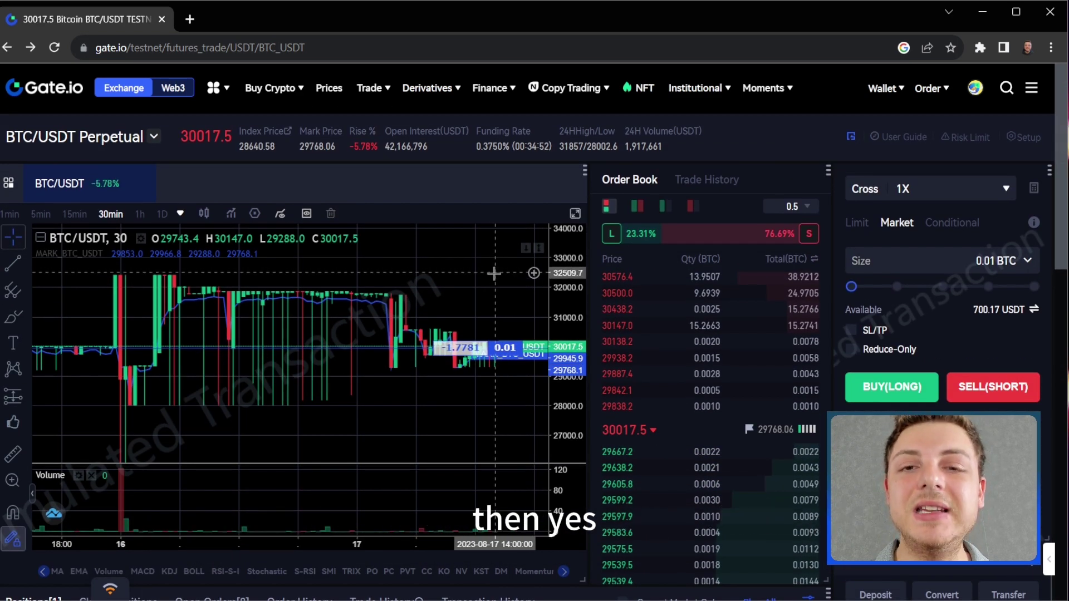
scroll(613, 415, "down", 5)
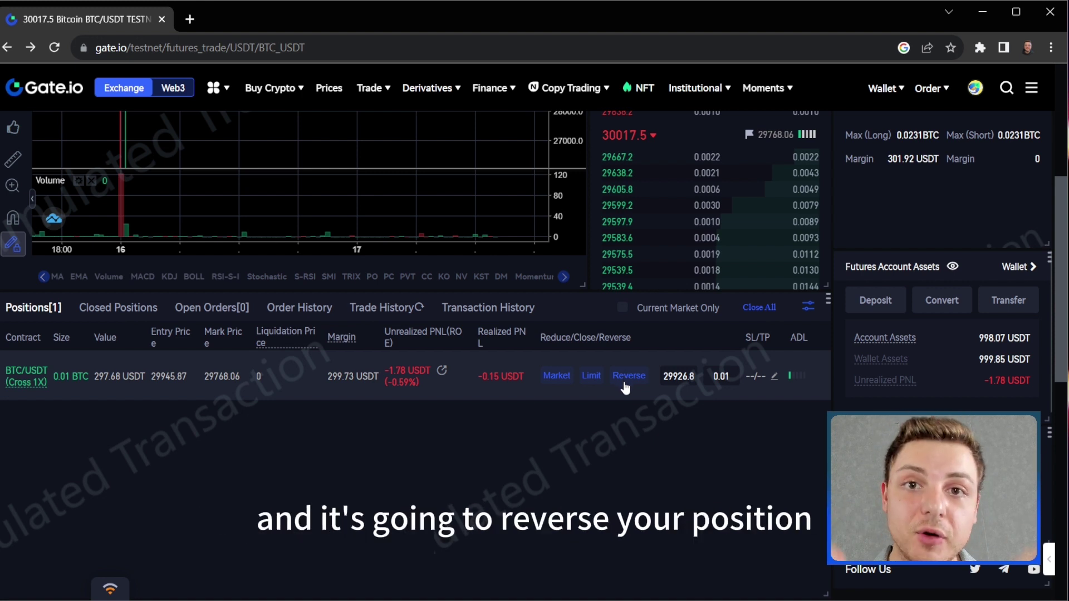
mouse_move(28, 382)
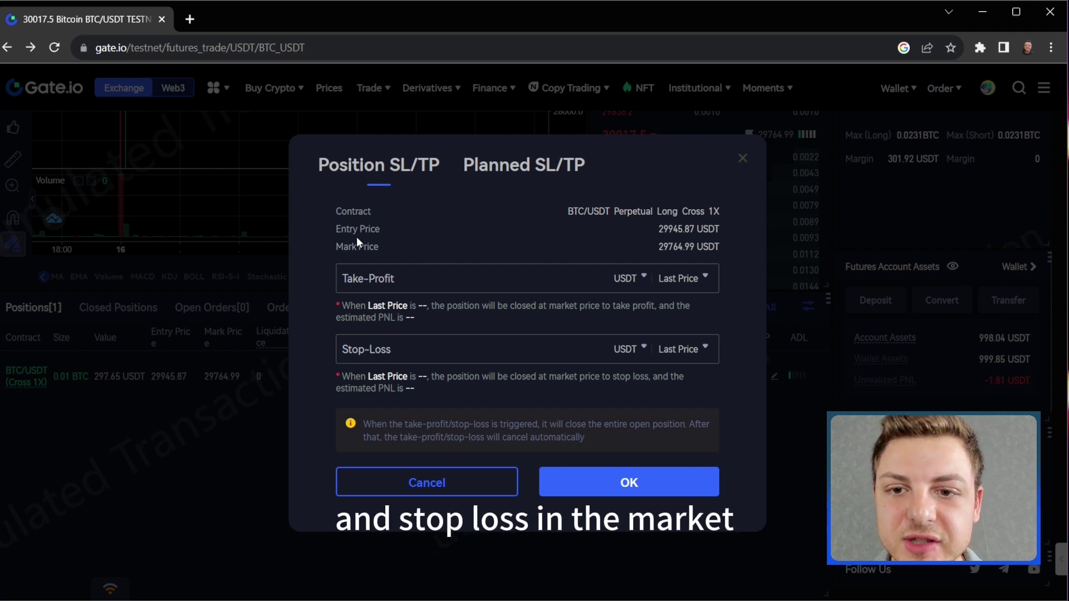
- Set the long position's take-profit price to 30000 USDT, highlighting the entry price and estimated PNL for reference
left_click_drag(658, 229, 694, 227)
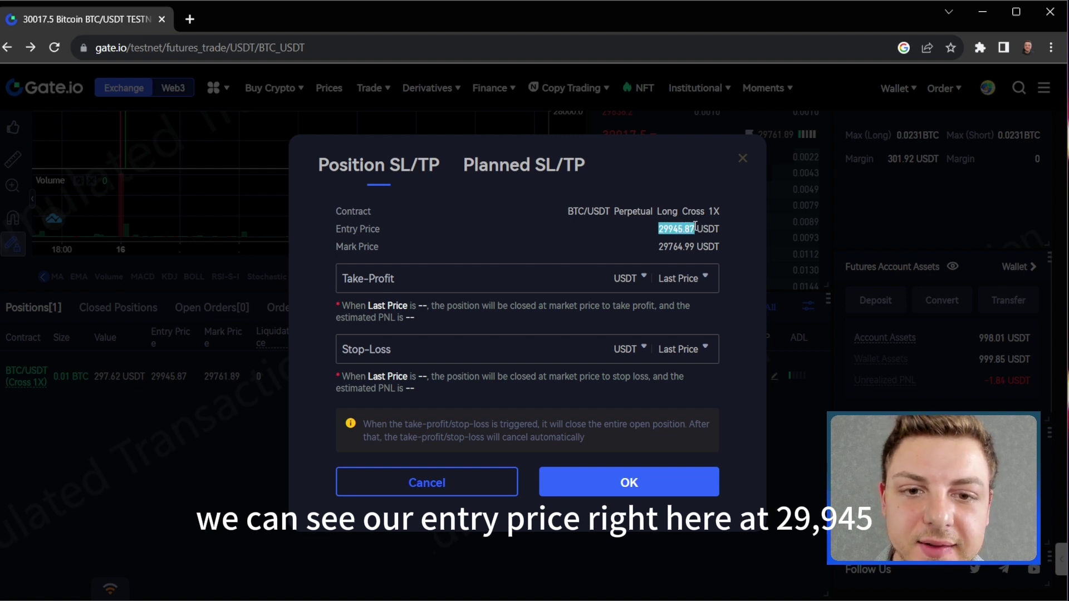
left_click(695, 227)
left_click(539, 276)
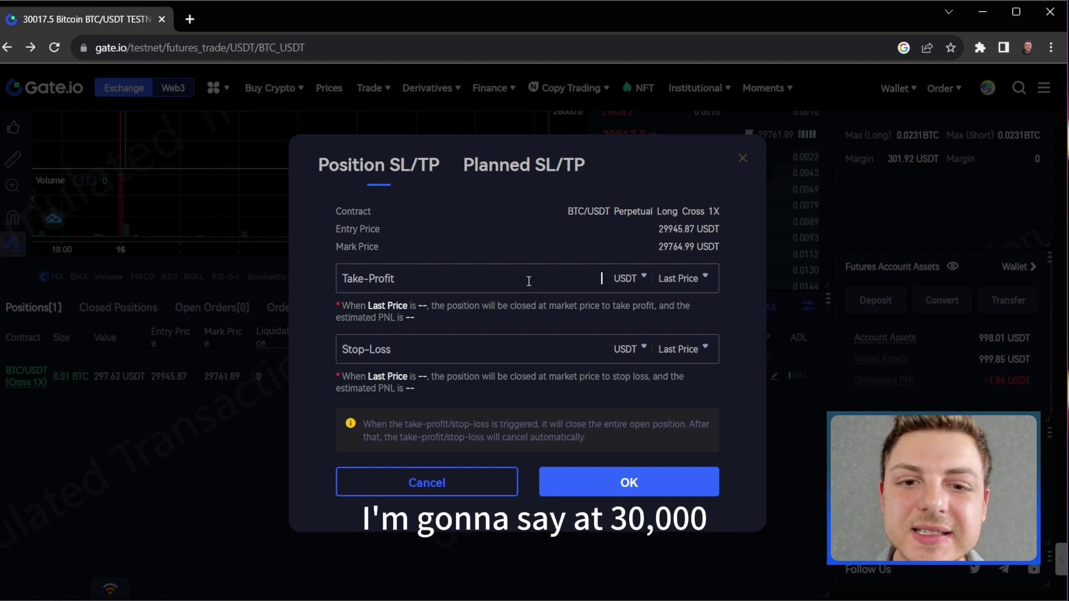
type("30000")
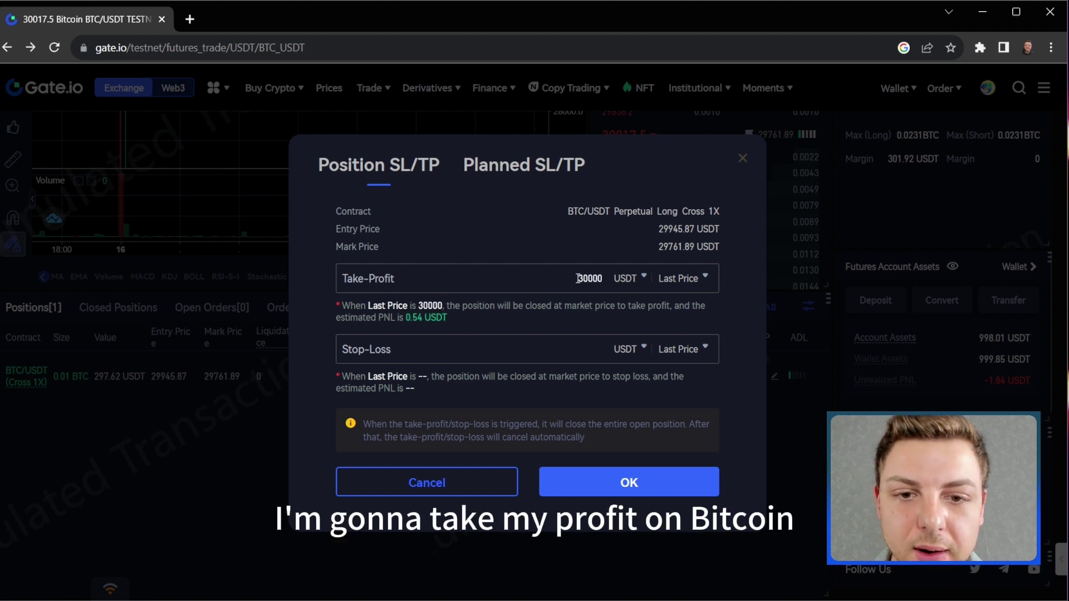
left_click_drag(664, 229, 685, 230)
left_click(599, 278)
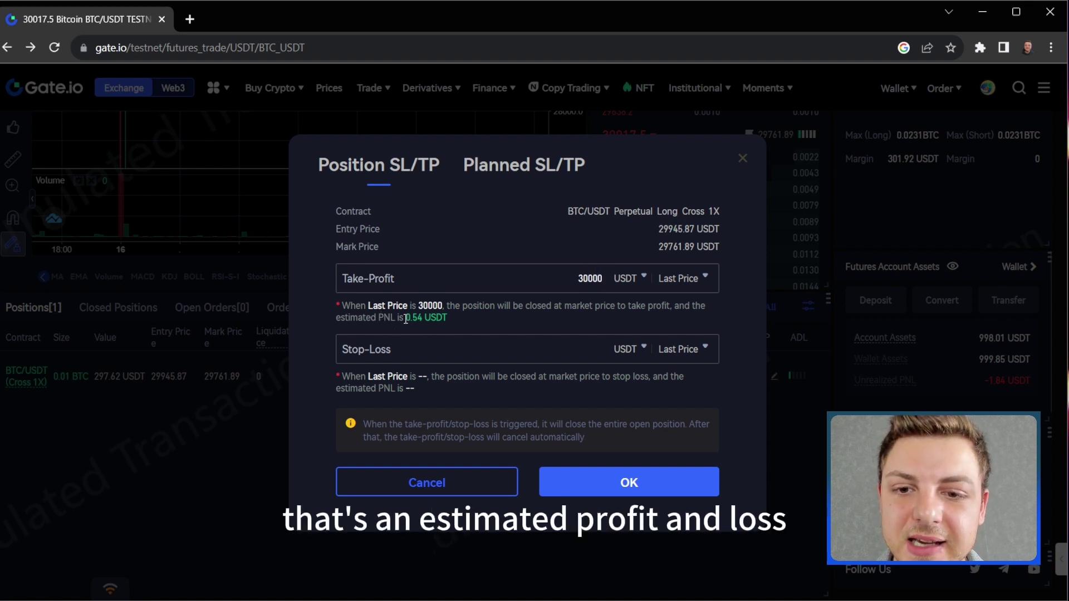
left_click_drag(405, 316, 437, 323)
left_click(443, 316)
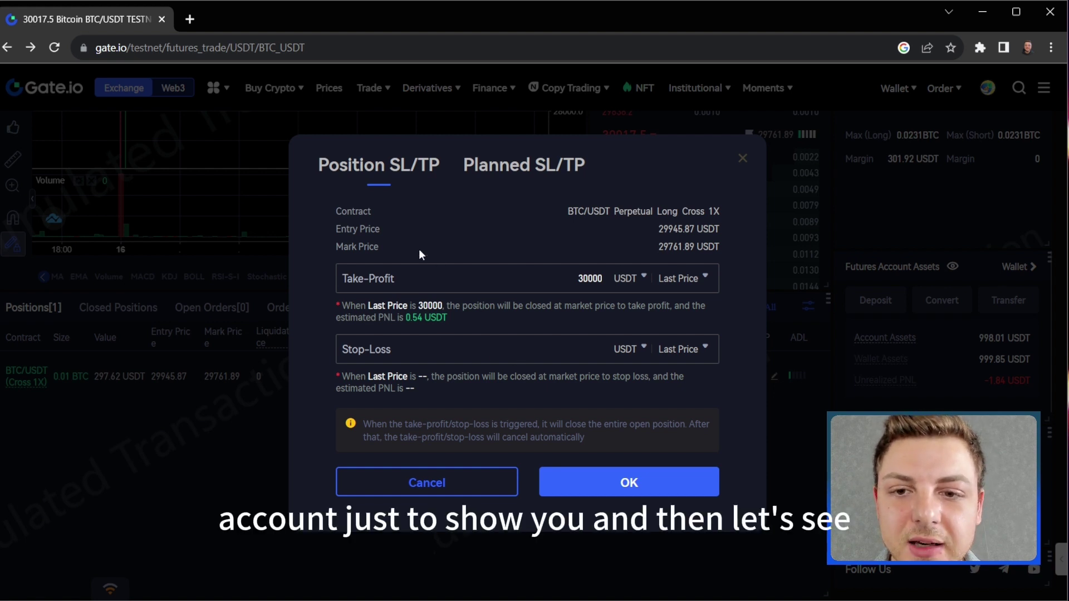
- Set the long position's stop-loss price to 29000 USDT, using the entry price as reference, and confirm the take-profit and stop-loss settings
left_click_drag(659, 232, 685, 232)
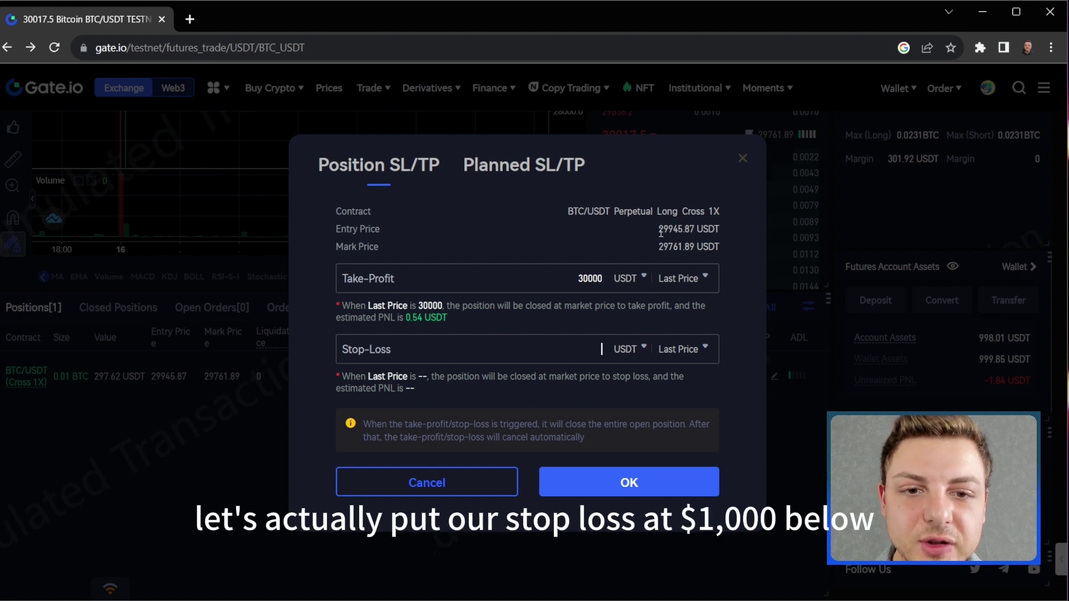
type("29000")
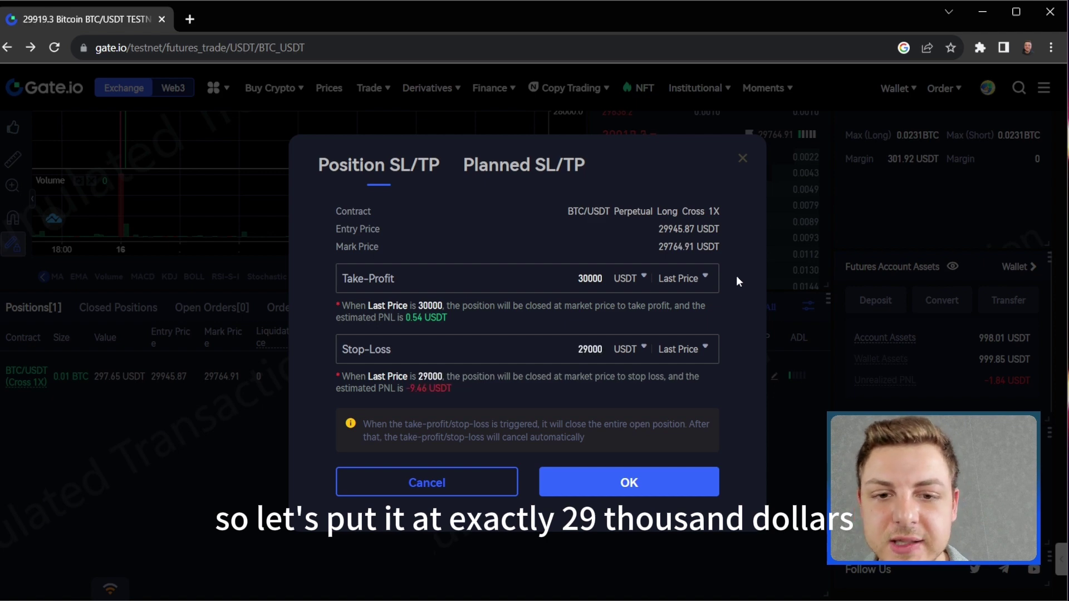
left_click(635, 476)
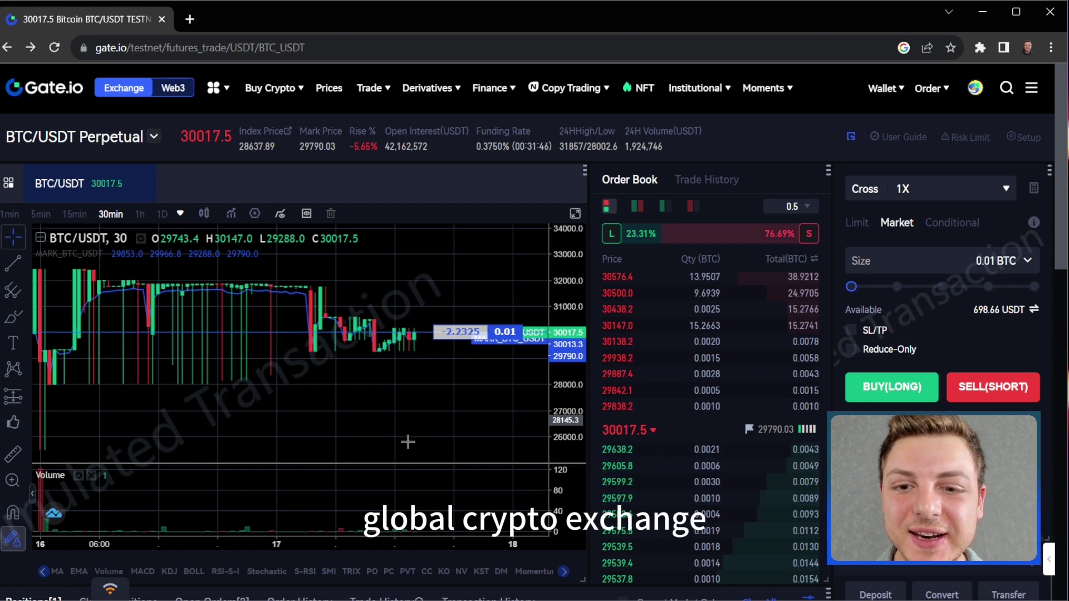
- Review the open BTC/USDT position's entry price, unrealized PNL and SL/TP values, and return to the order form's order types
scroll(449, 458, "down", 6)
scroll(724, 362, "up", 1)
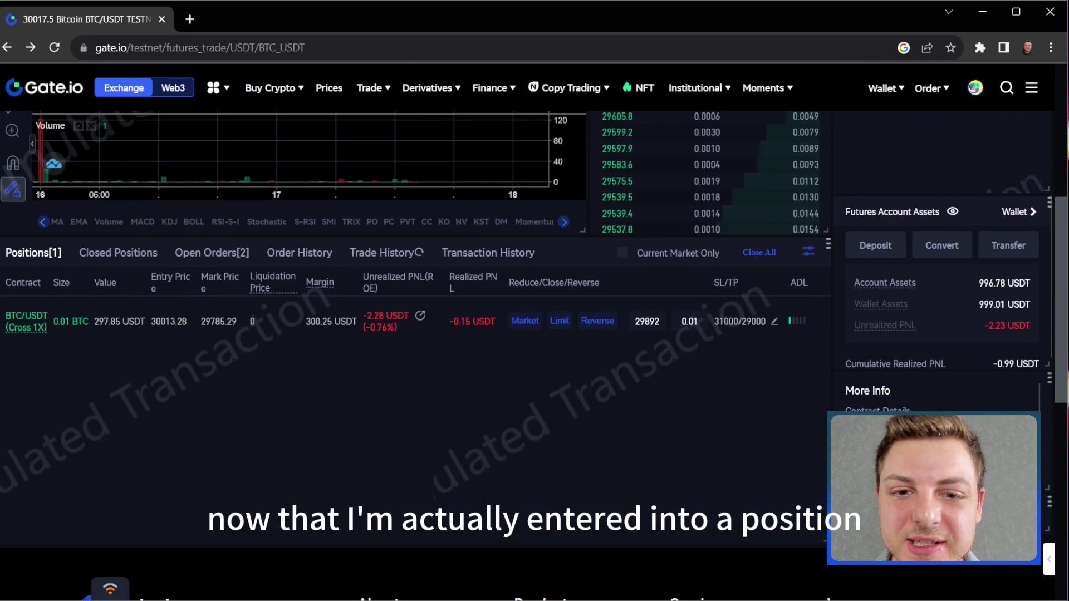
mouse_move(723, 337)
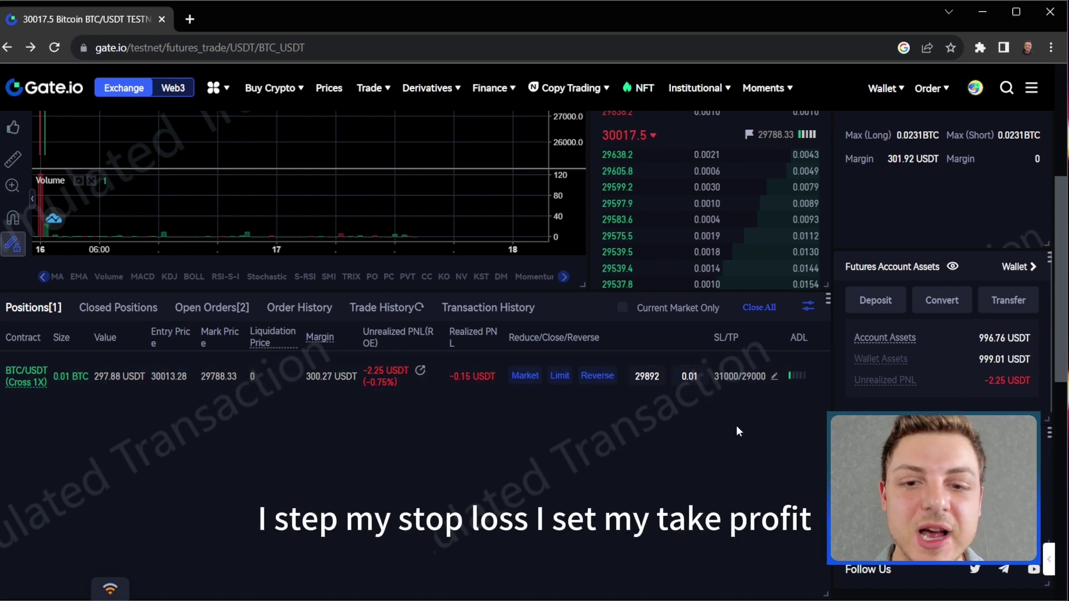
scroll(743, 410, "up", 5)
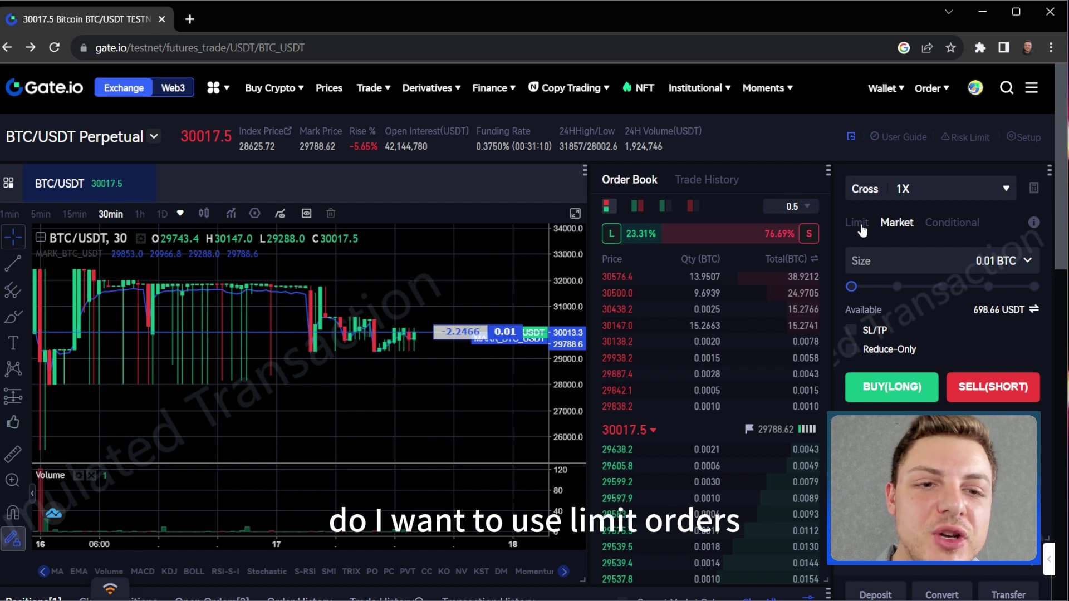
- Inspect the estimated PNL for the open position's take-profit and stop-loss, and close the SL/TP settings without changing them
scroll(909, 309, "down", 3)
scroll(905, 313, "down", 1)
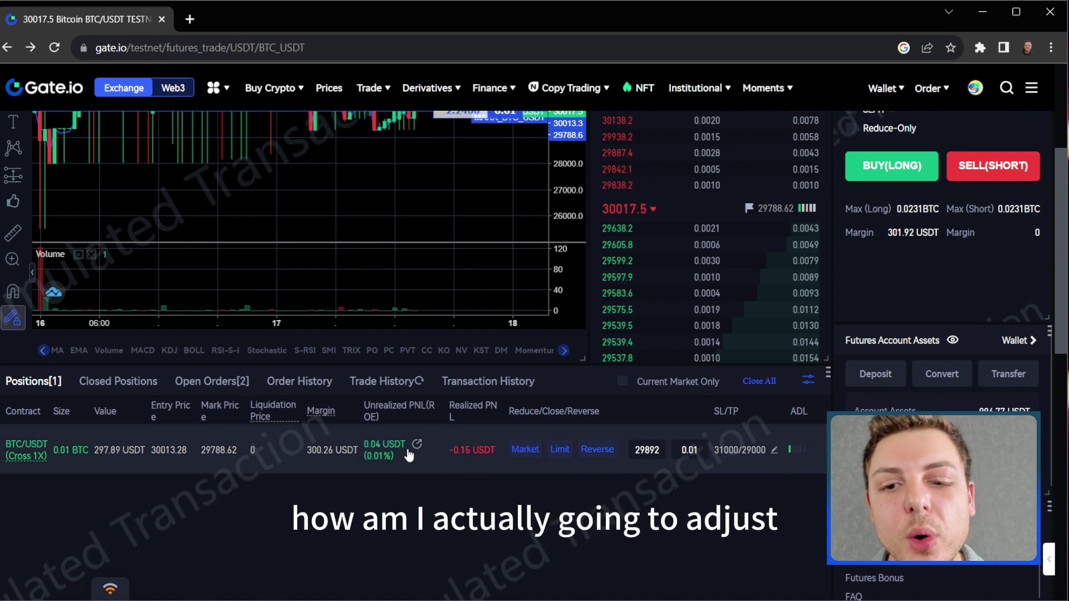
left_click(774, 449)
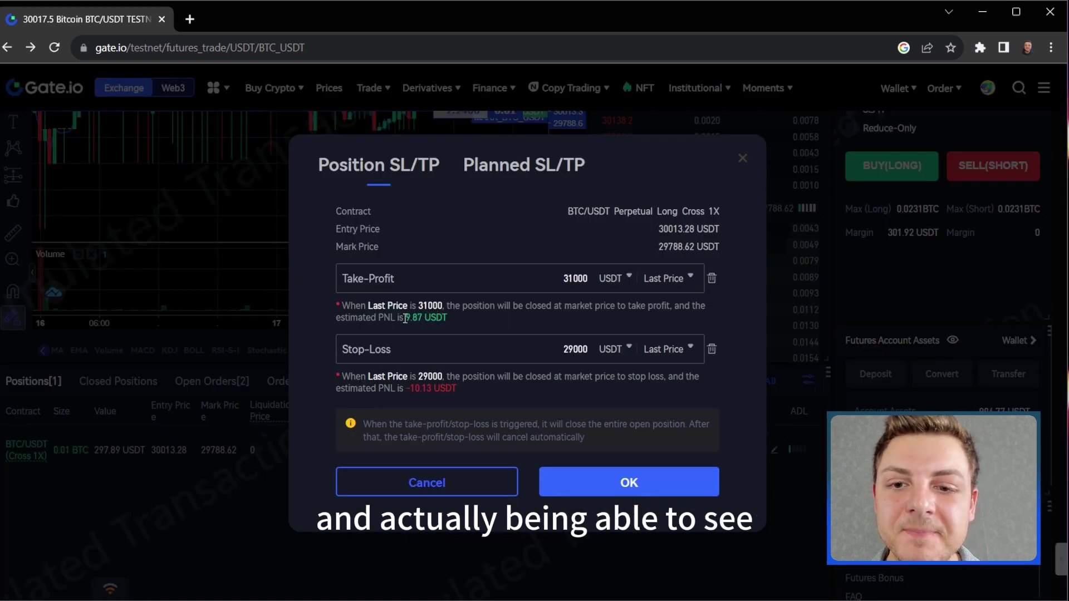
left_click_drag(404, 317, 444, 319)
left_click_drag(404, 387, 467, 385)
left_click(467, 386)
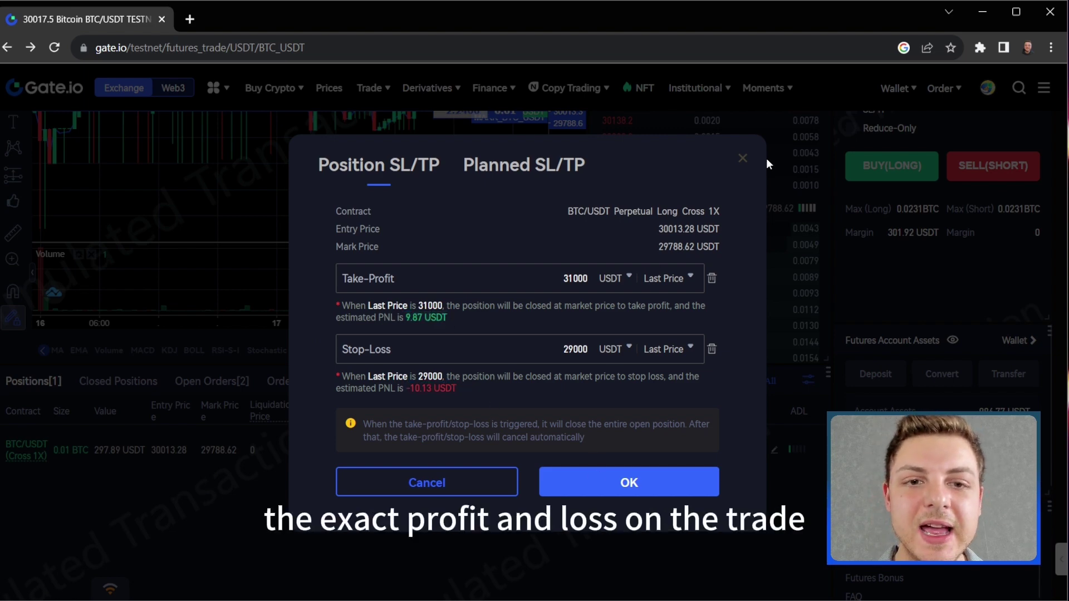
left_click(740, 161)
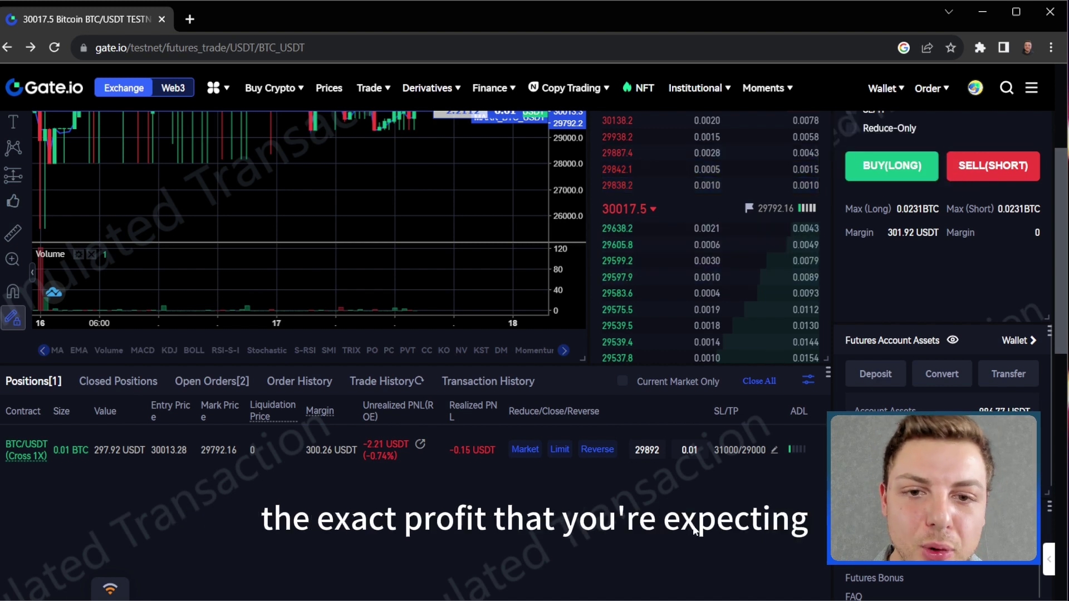
scroll(691, 534, "up", 4)
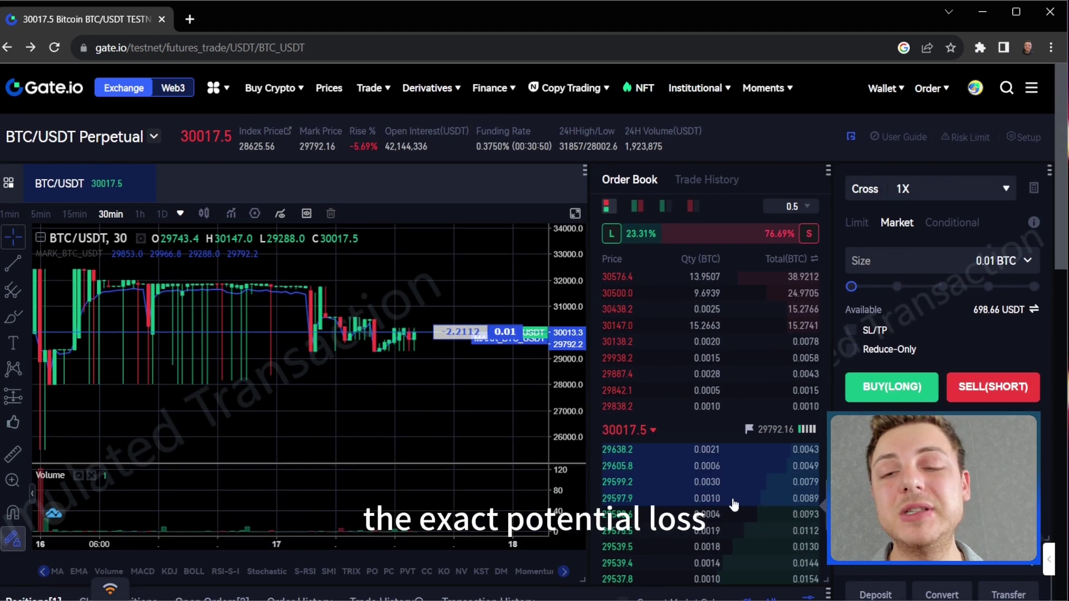